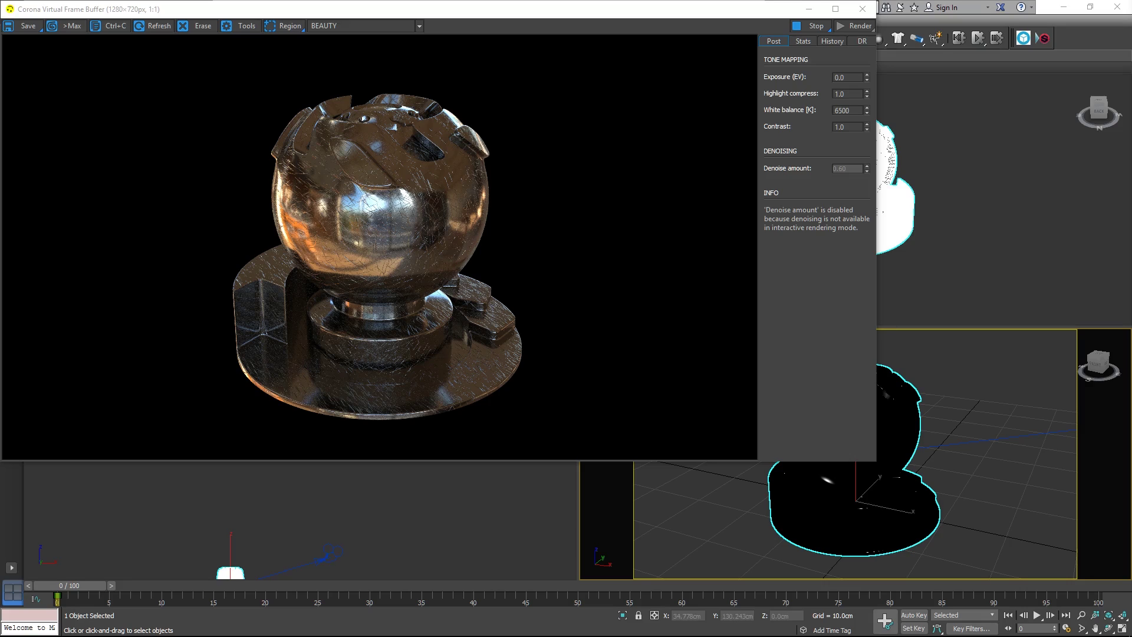
Open the Slate Material Editor showing the Scratchy CoronaMtl and its SigerScratches map
key("m")
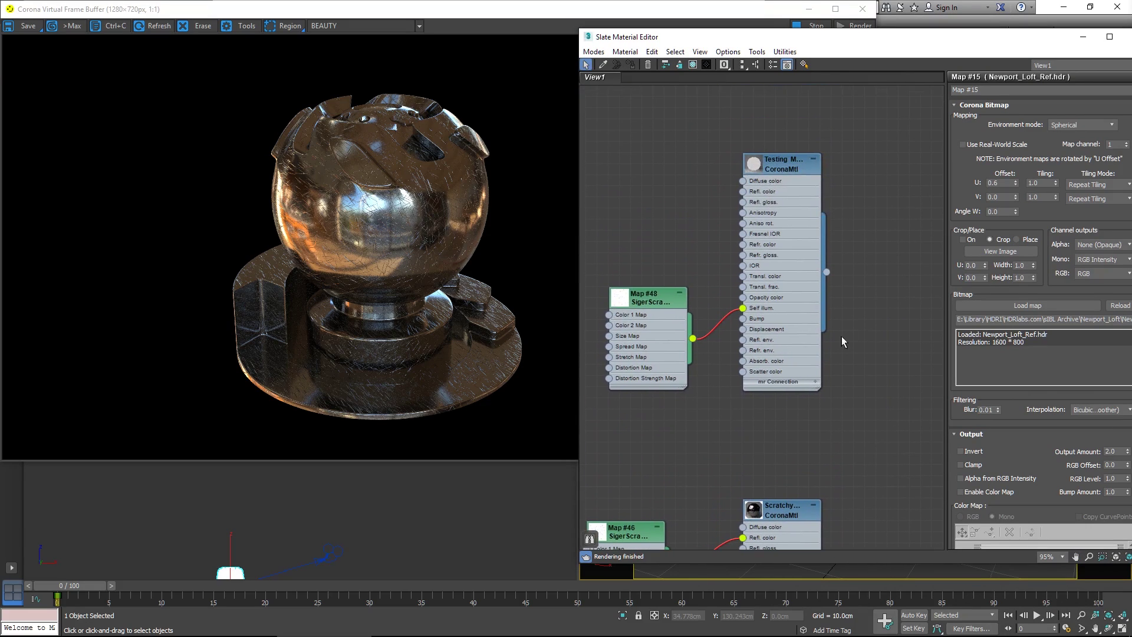
Assign the Testing CoronaMtl to the selected object and move the Map #48 node higher
right_click(794, 162)
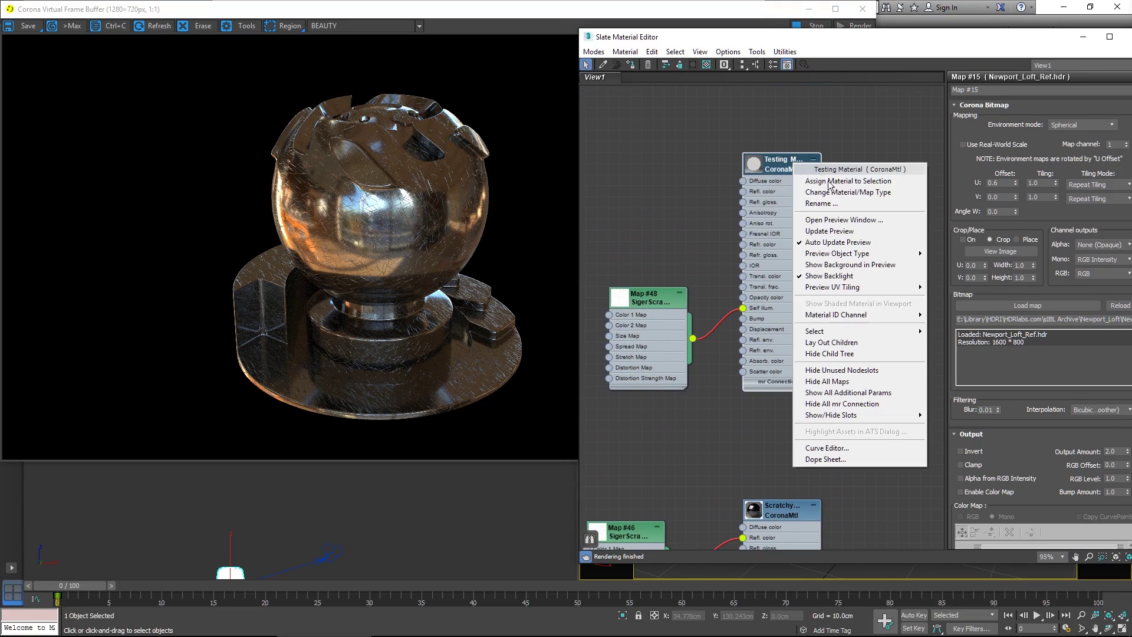
left_click(833, 183)
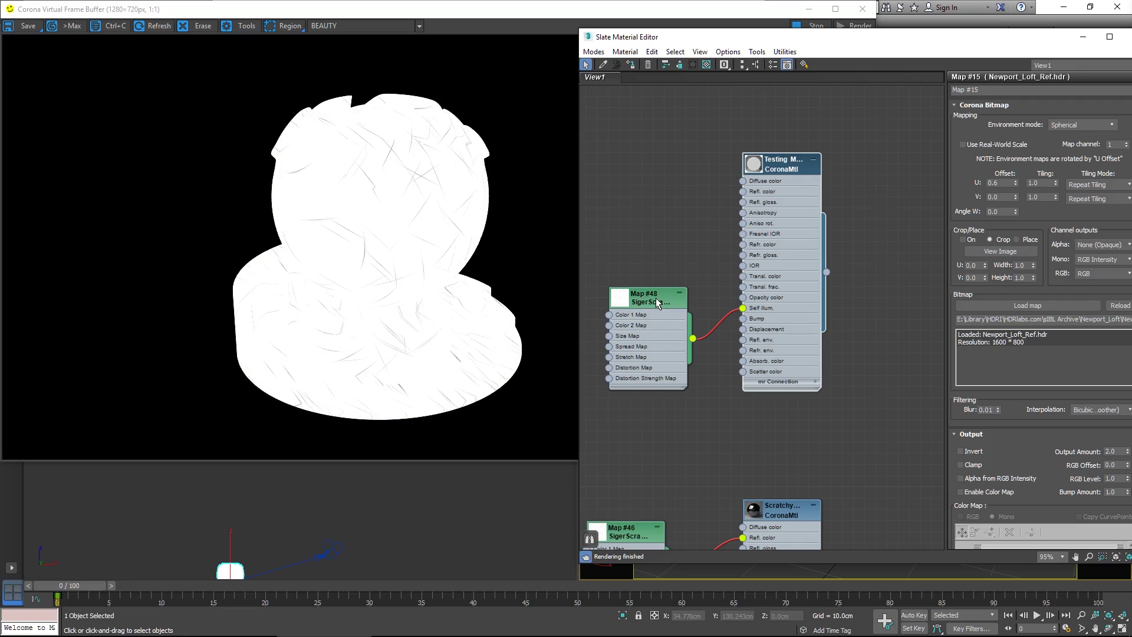
left_click_drag(652, 303, 658, 273)
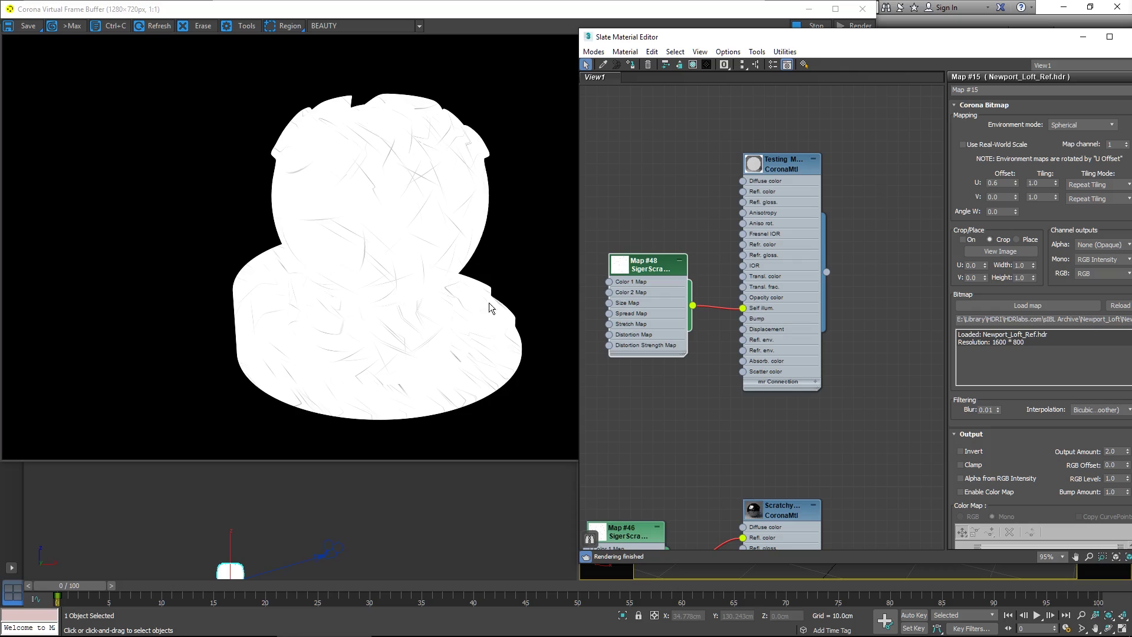
Show Map #48's SigerScratches parameters with the editor shifted left, leaving Type at 3D
double_click(641, 270)
left_click_drag(1015, 36, 979, 33)
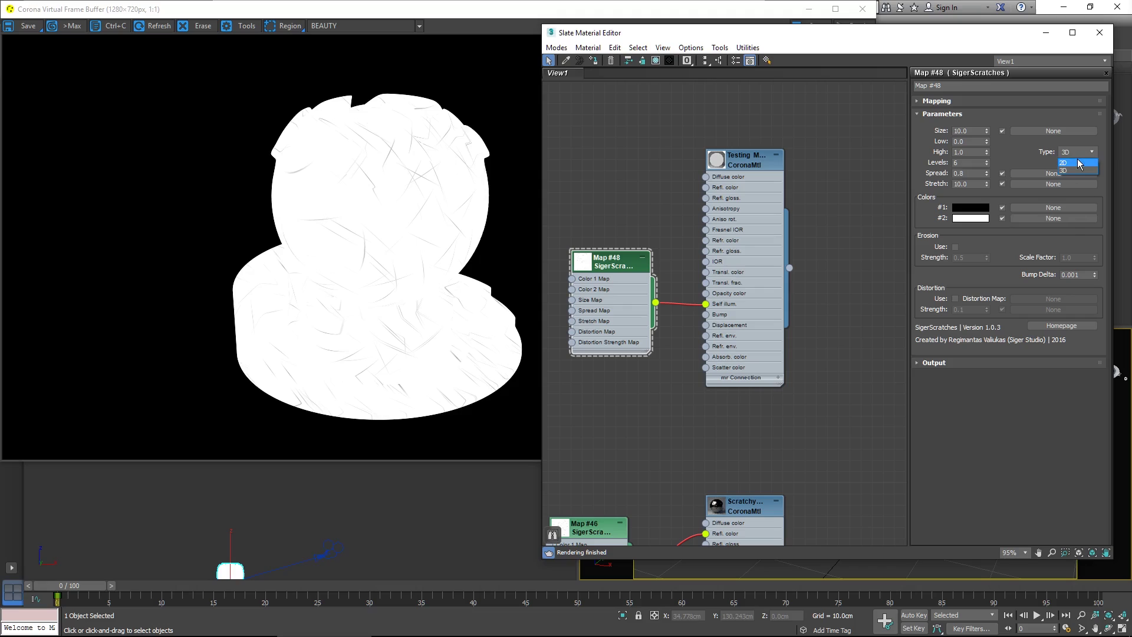
left_click(1014, 145)
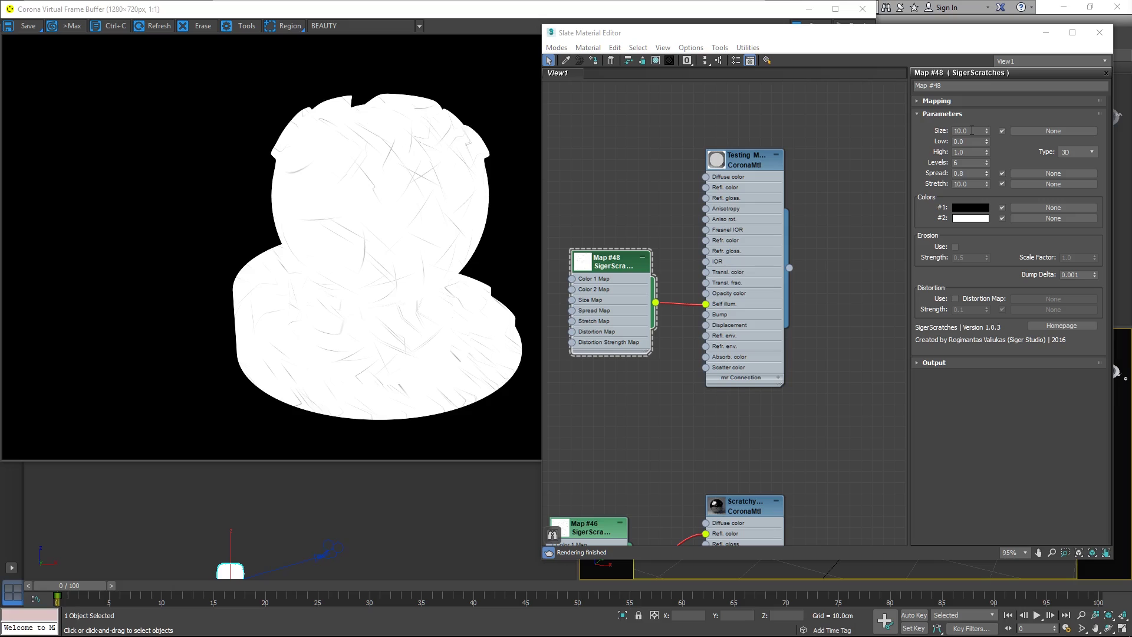
double_click(967, 131)
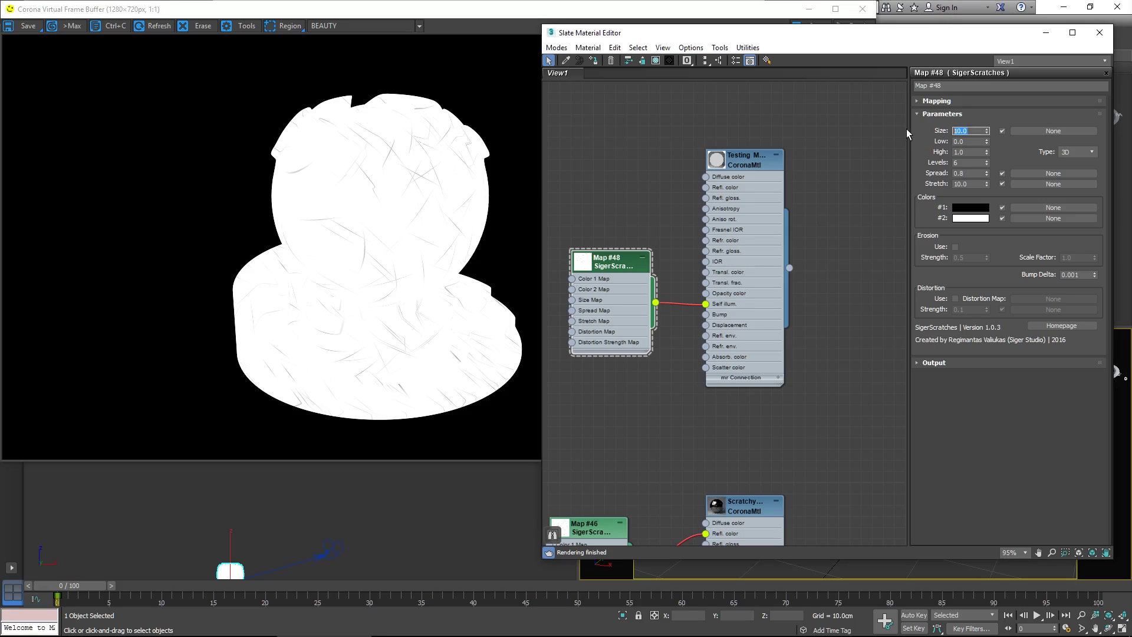
type("20")
key("Return")
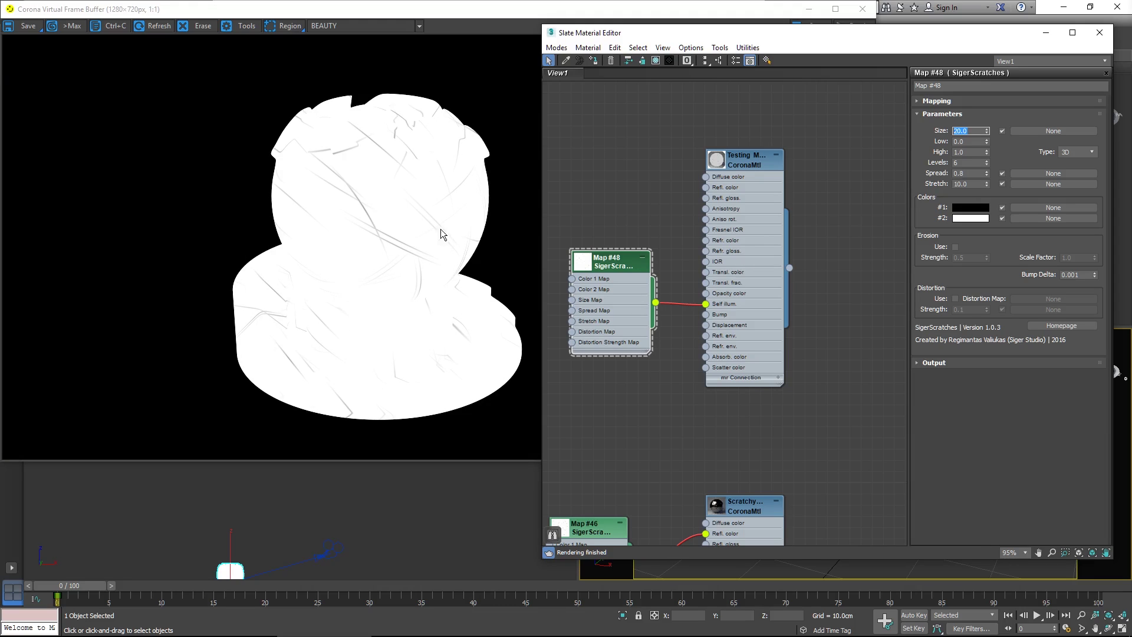
type("30")
key("Return")
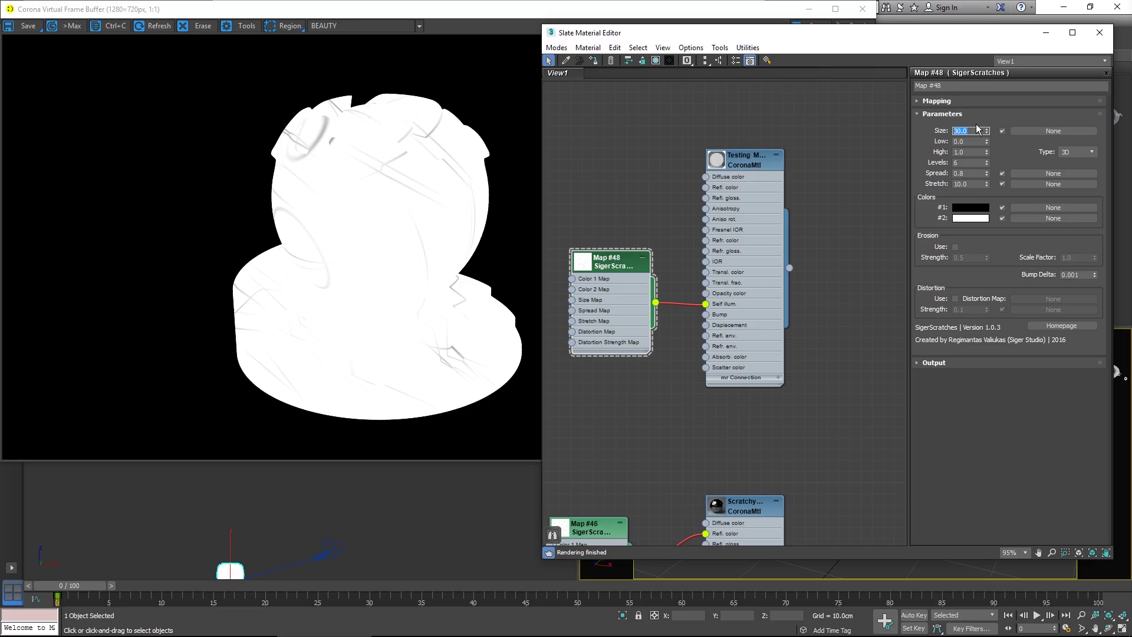
type("5")
key("Return")
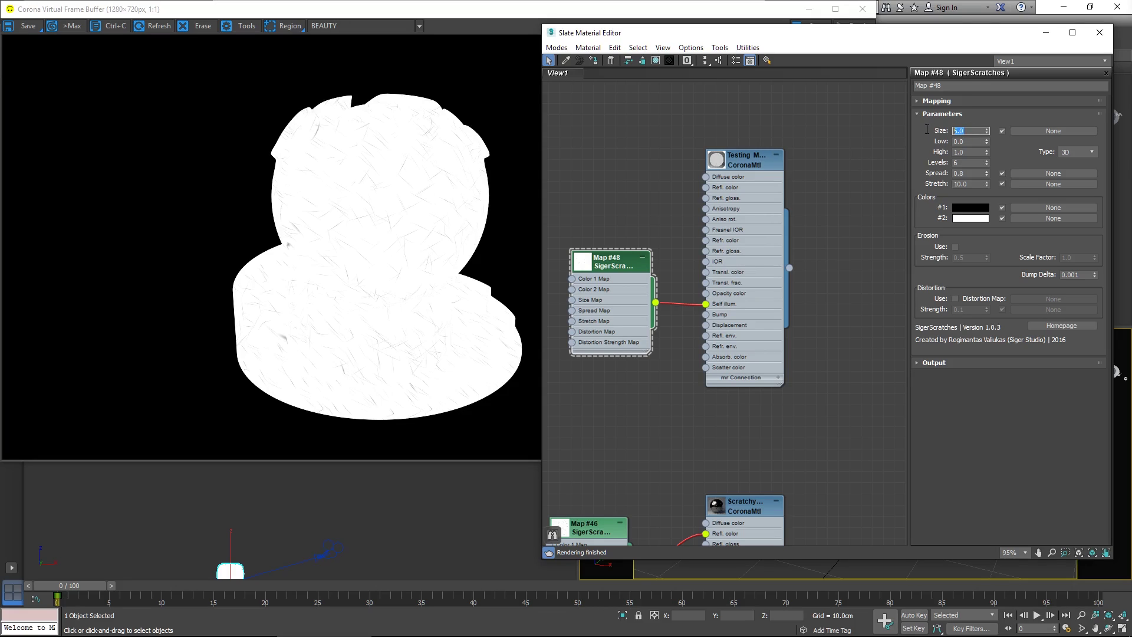
type("10")
key("Return")
key("Tab")
type("0.3")
key("Return")
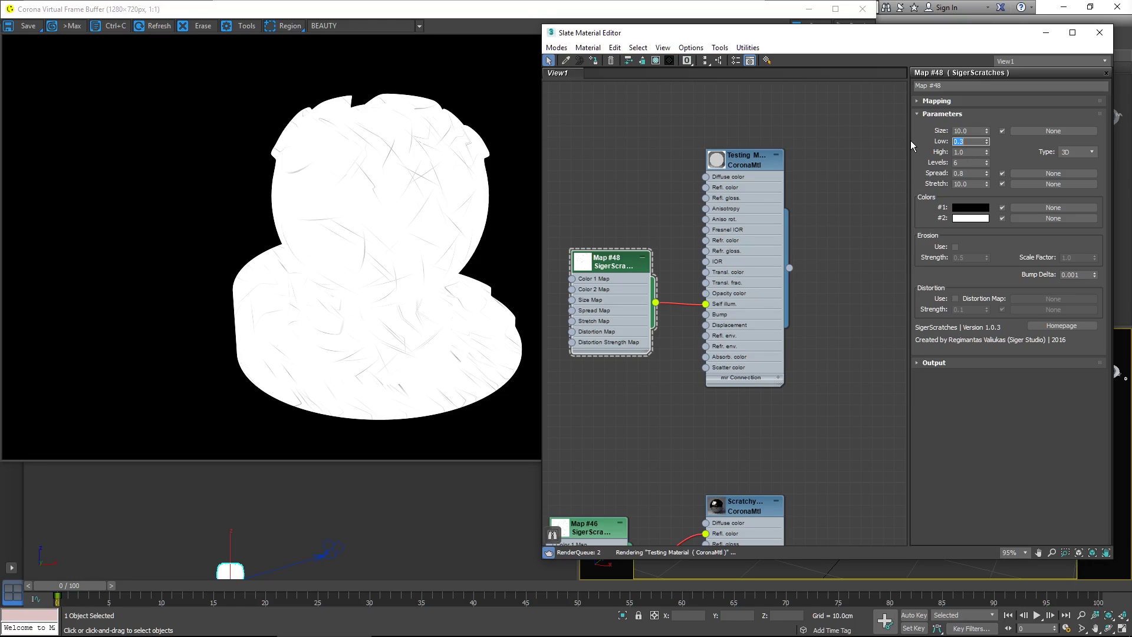
type("0.5")
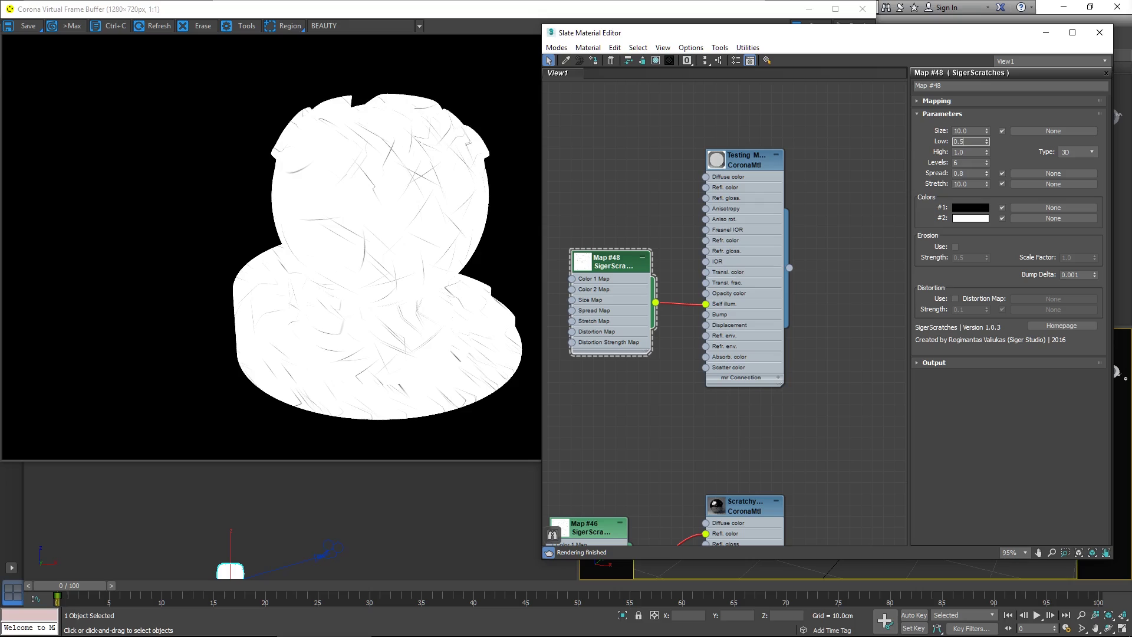
key("Return")
left_click(973, 154)
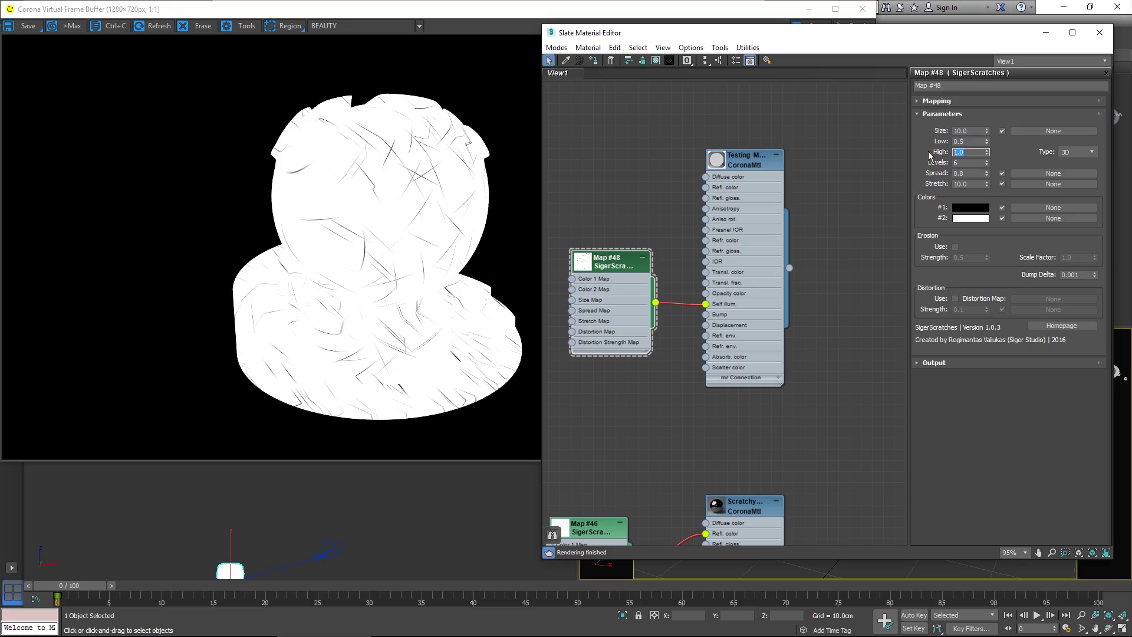
type("0.8")
key("Return")
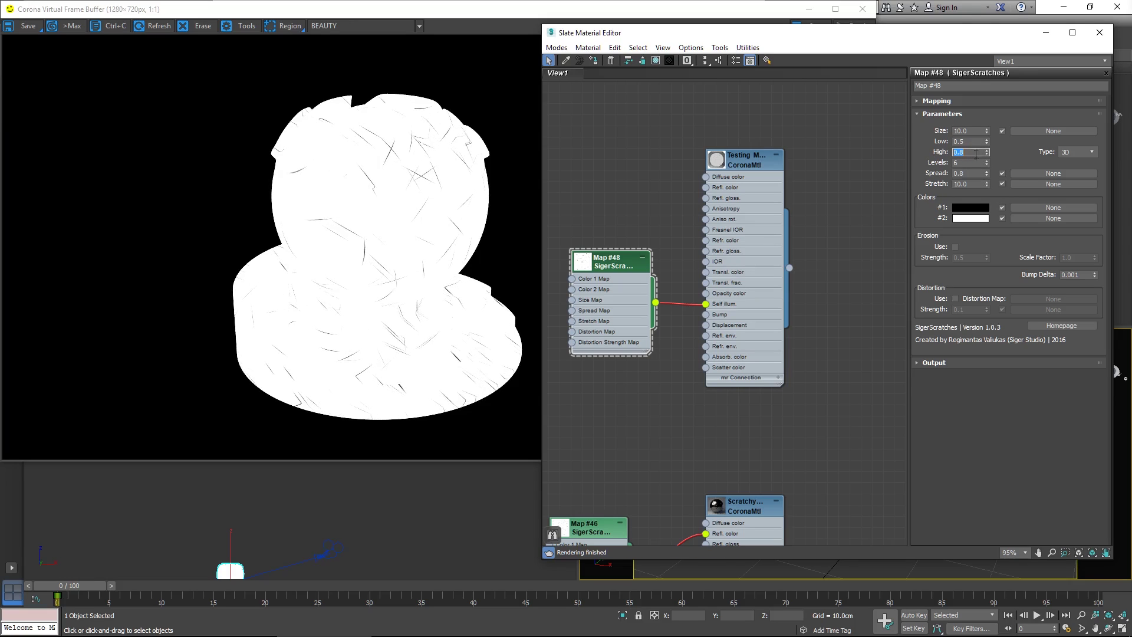
type("0.7")
key("Return")
key("shift+Tab")
type("0.0")
key("Return")
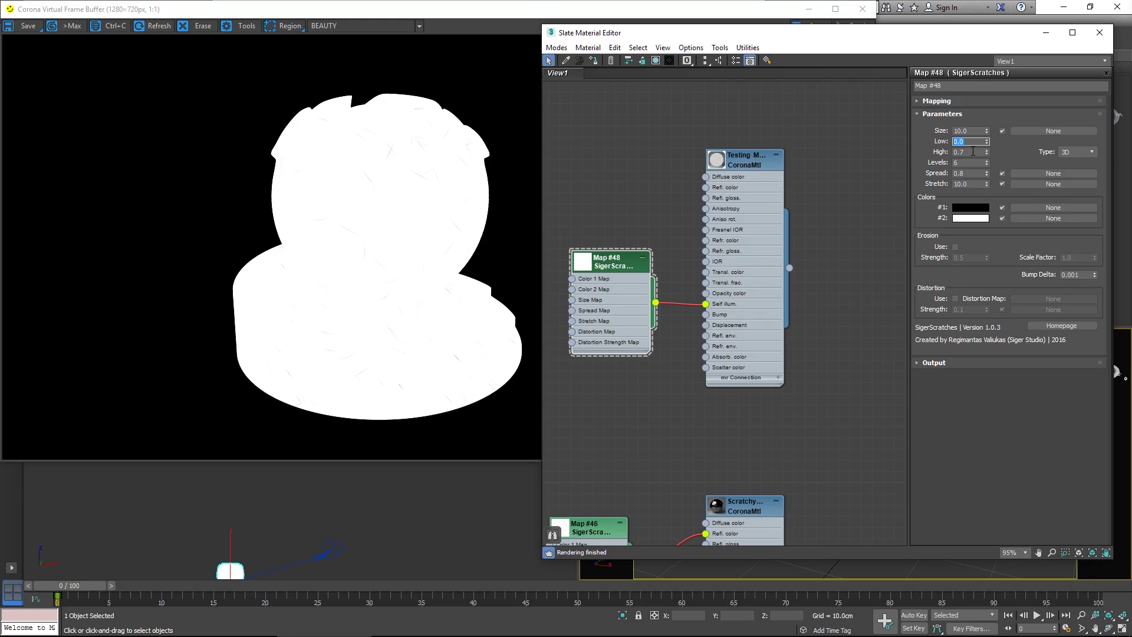
key("Tab")
type("1.0")
key("Return")
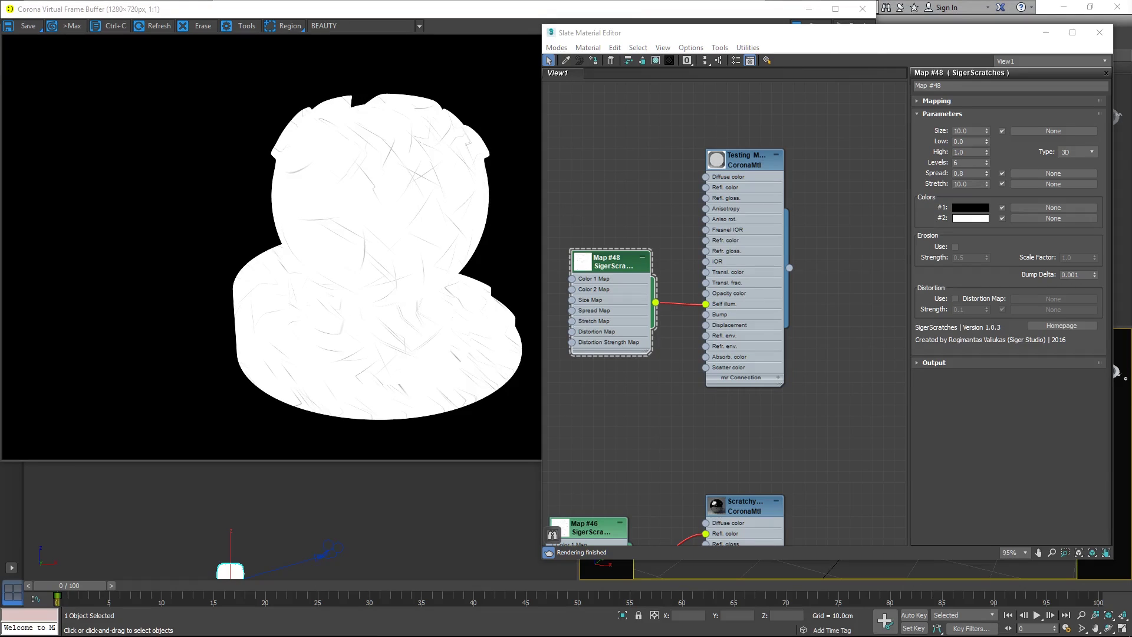
Try Map #48 Levels values 5, 1, 2, 3, 4 and 6, settling on 8
double_click(967, 162)
type("5")
key("Return")
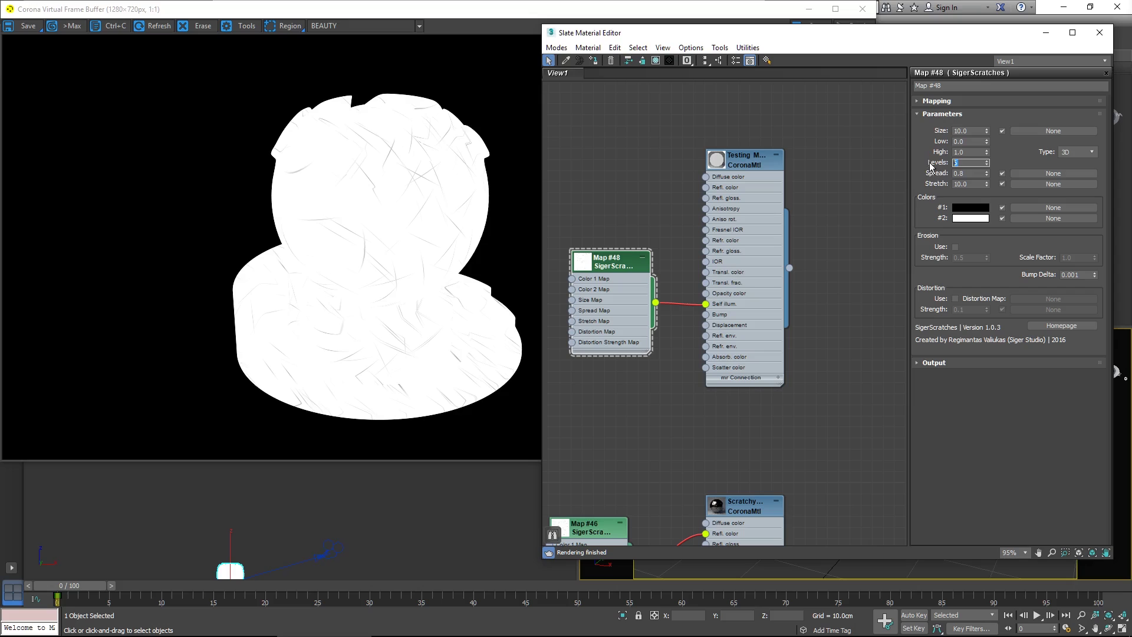
type("1")
key("Return")
type("2")
key("Return")
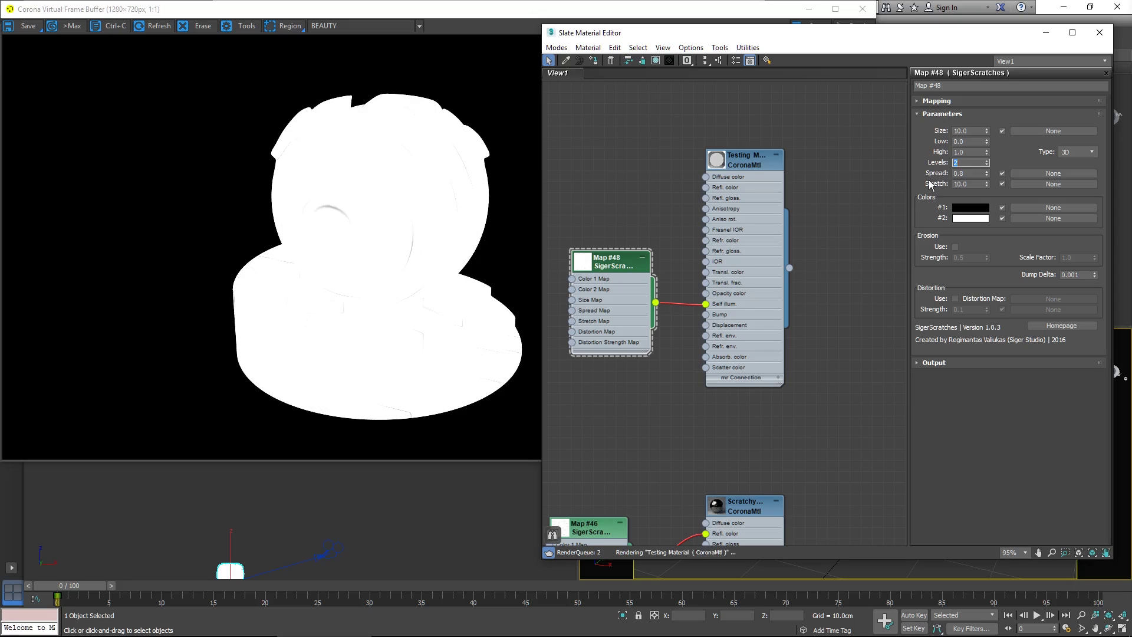
type("3")
key("Return")
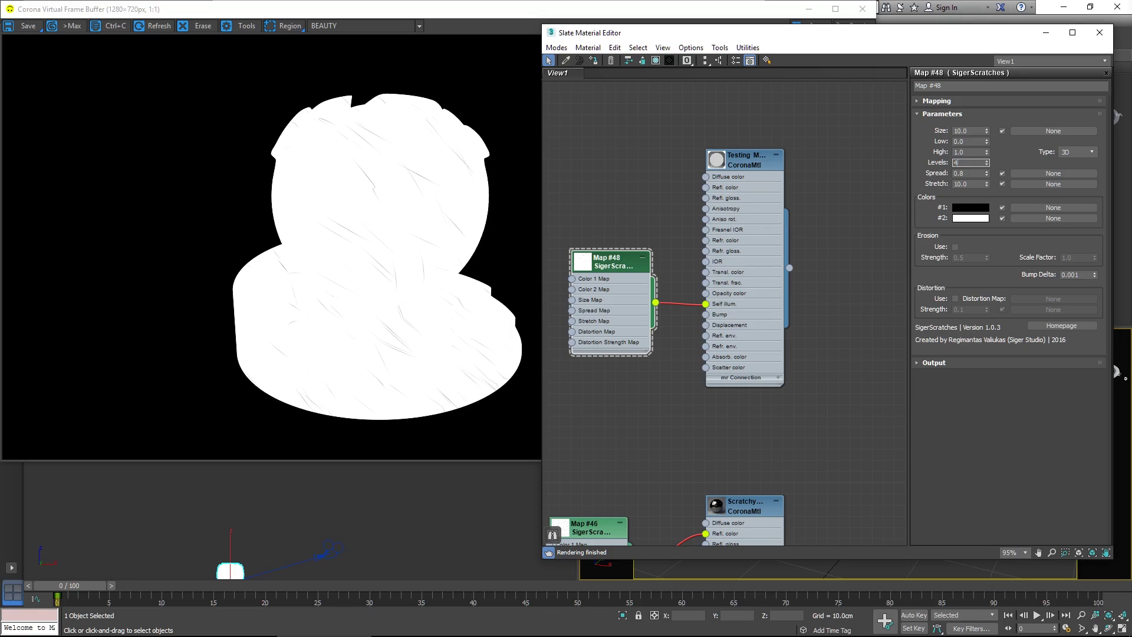
type("4")
key("Return")
type("6")
key("Return")
type("8")
key("Return")
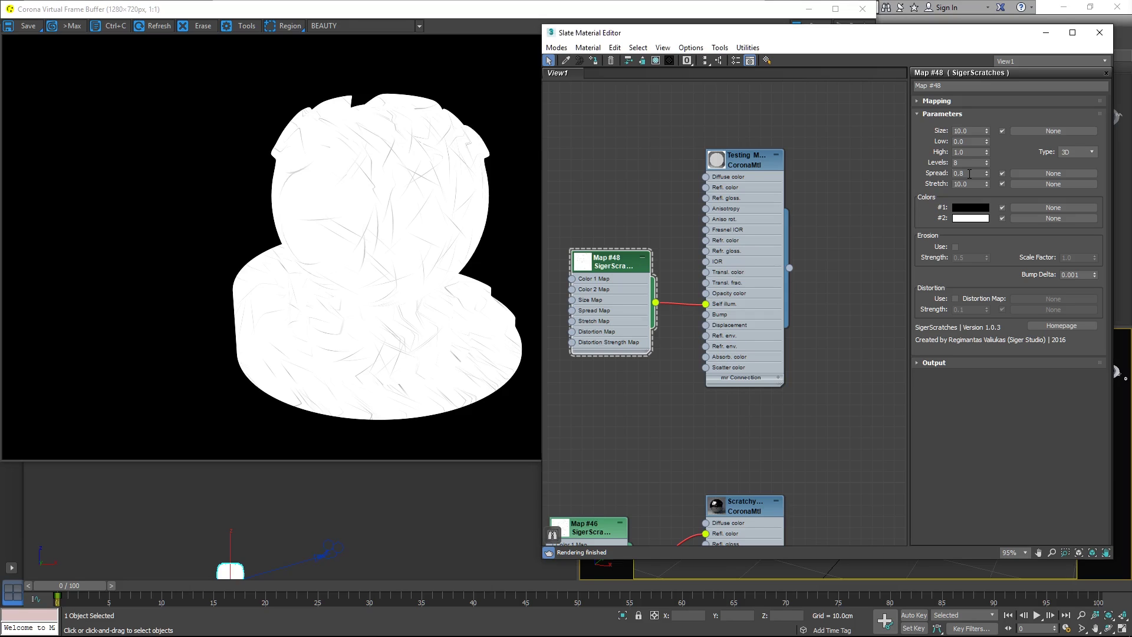
Try Spread values 0.7, 0.6, 1.0, 0.9 and 0.5 on Map #48
double_click(969, 173)
type("0.7")
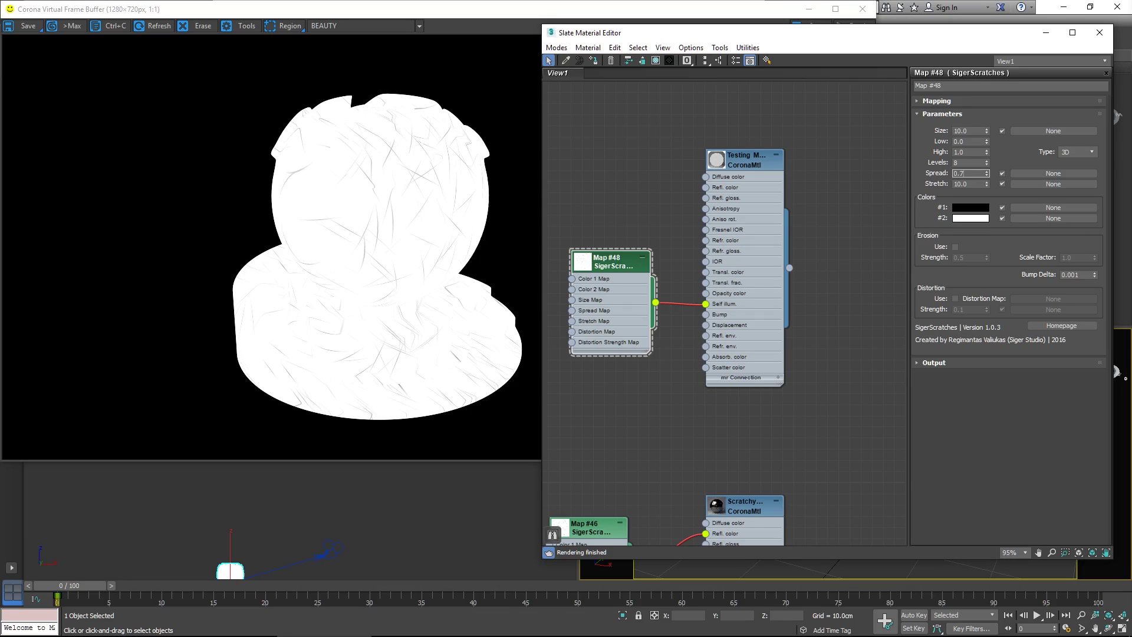
key("Return")
type("0.")
type("6")
key("Return")
type("1")
key("Return")
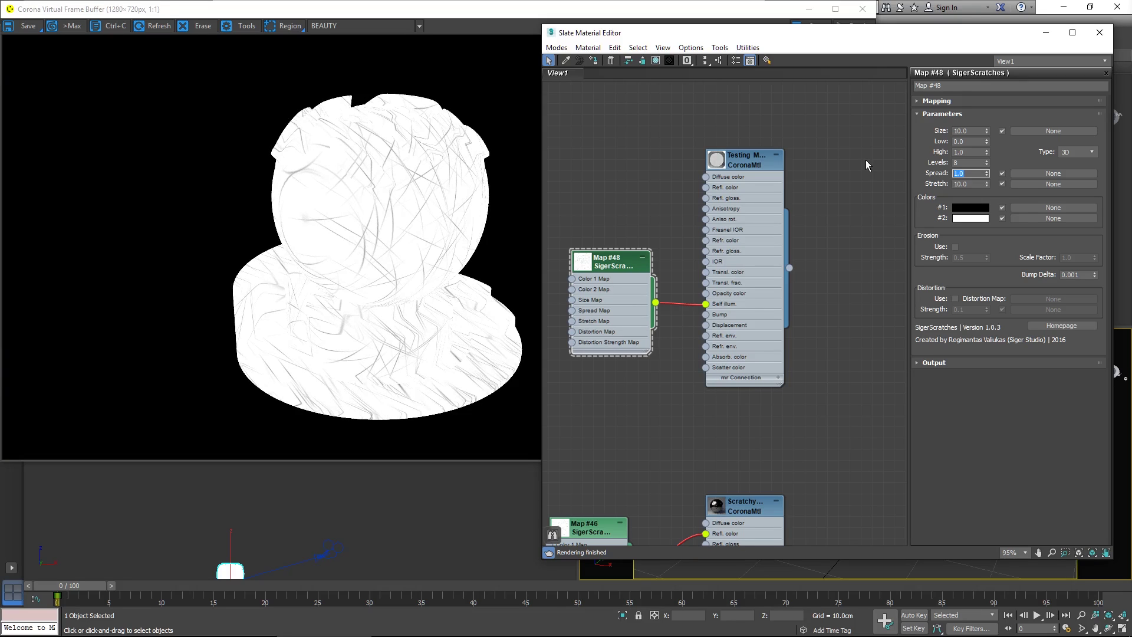
type("0.9")
key("Return")
type("0.5")
key("Return")
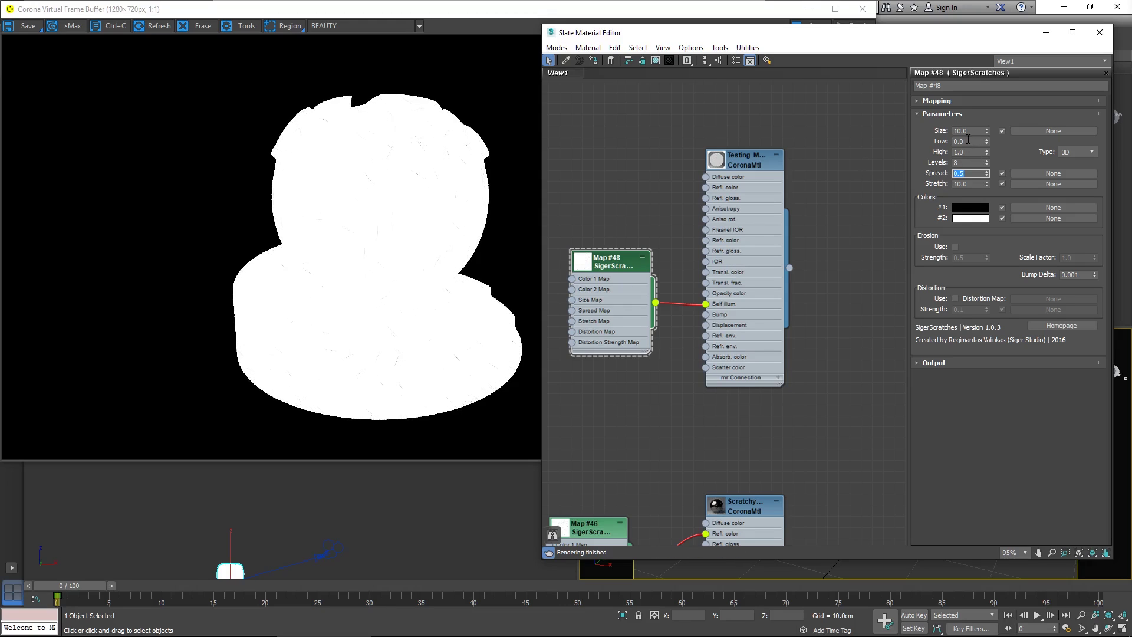
Try Low values of 0.5 and then 0.8
double_click(969, 142)
type("0.5")
key("Return")
type("0.8")
key("Return")
Set Spread to 0.8 for longer scratches and Low to 0.0
double_click(958, 174)
type("0.8")
key("Return")
double_click(973, 141)
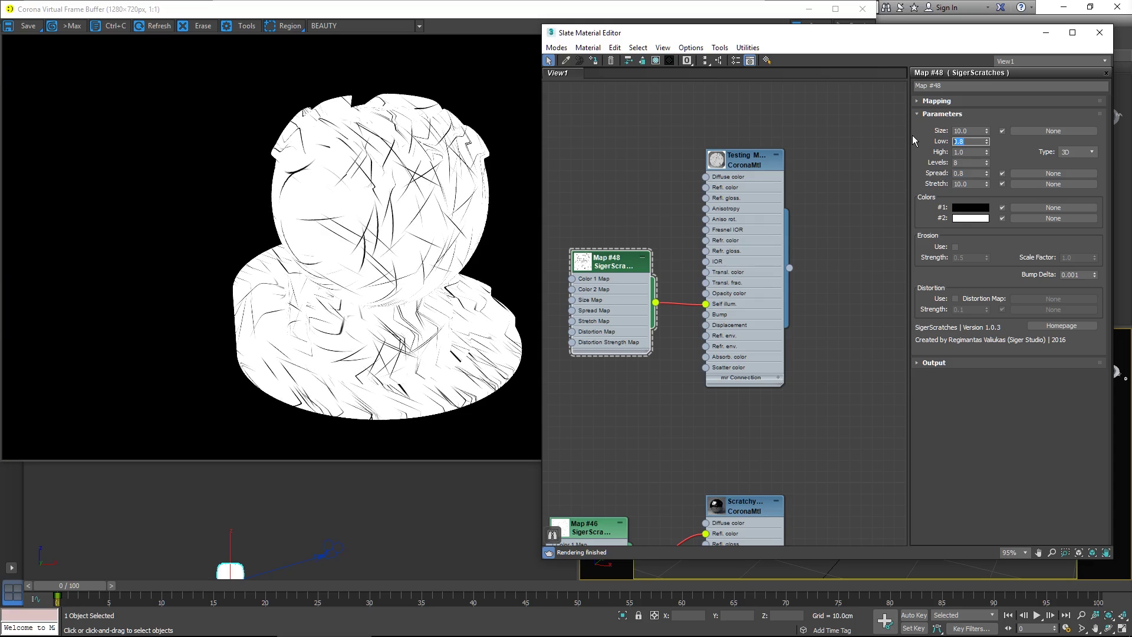
type("0")
key("Return")
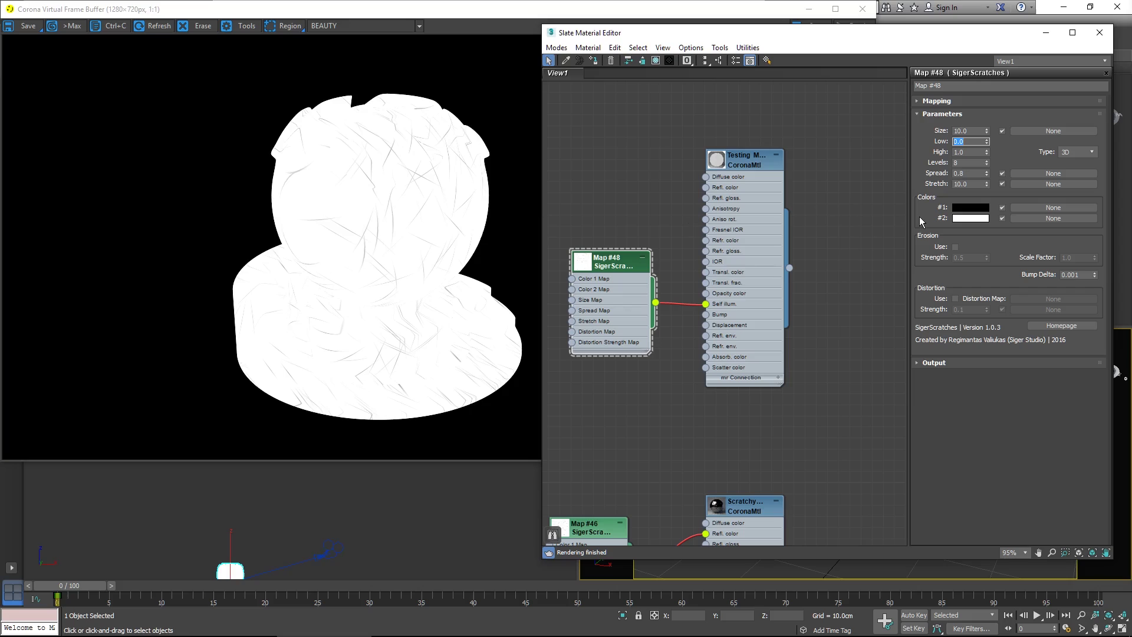
Step Map #48's Stretch through 9, 8, 7, 10, 11 and 12, ending at 20
left_click(973, 184)
type("9")
key("Return")
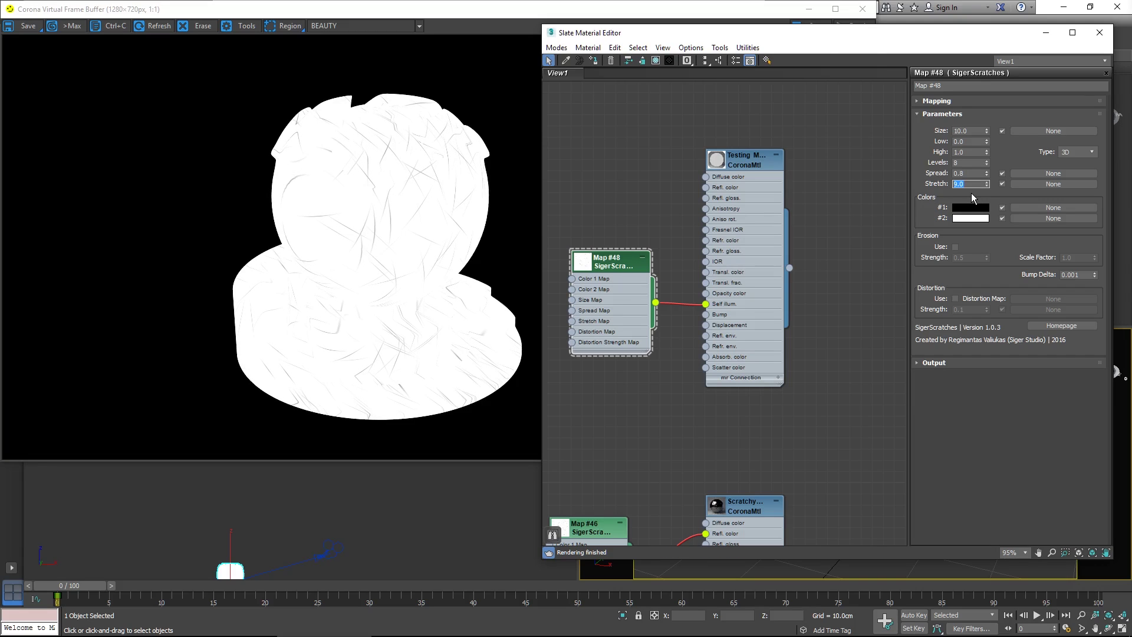
type("8")
key("Return")
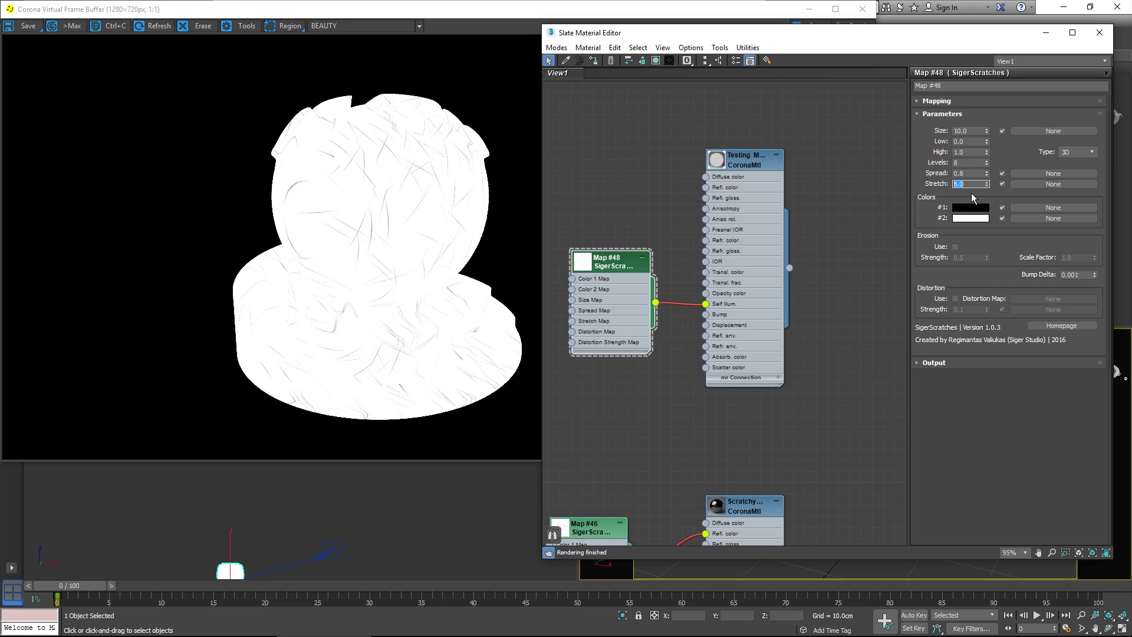
type("7")
key("Return")
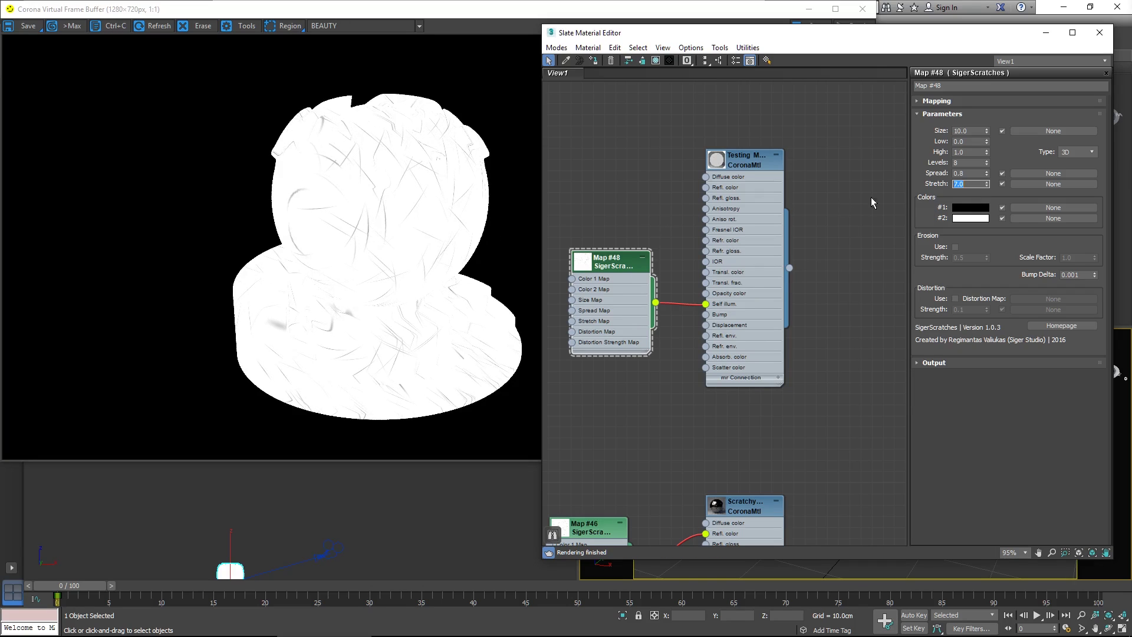
type("10")
key("Return")
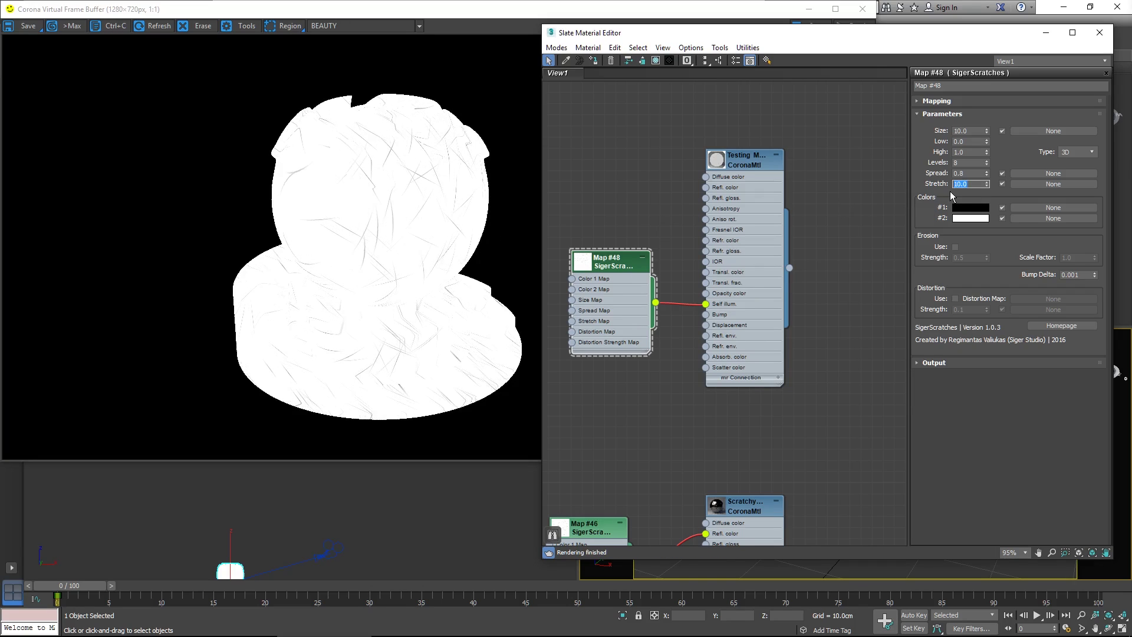
type("11")
key("Return")
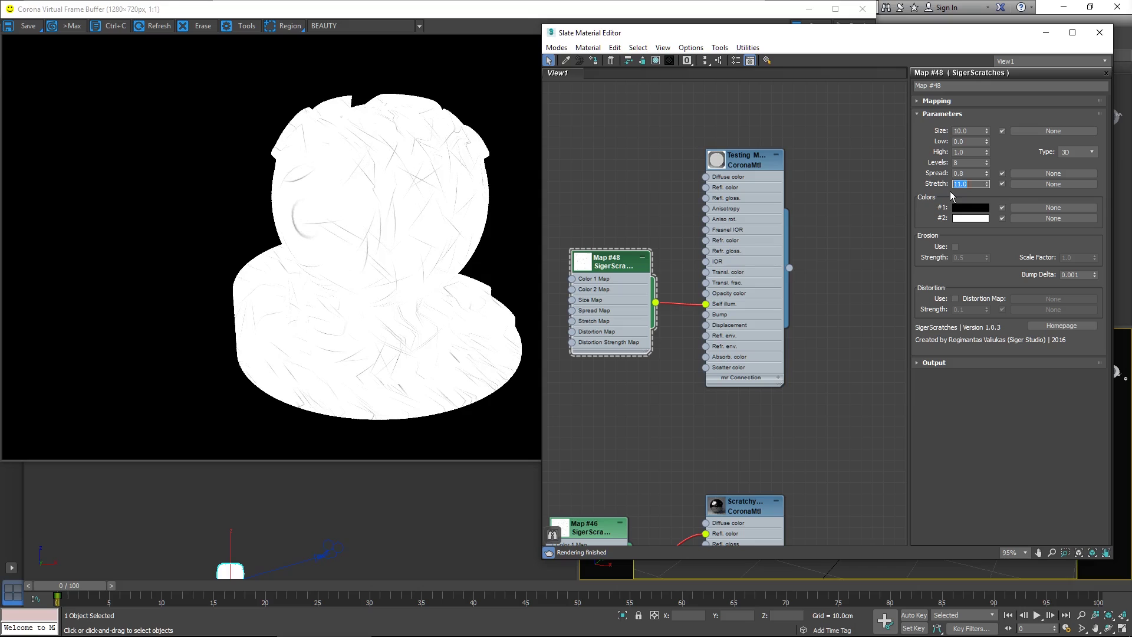
type("12")
key("Return")
type("20")
key("Return")
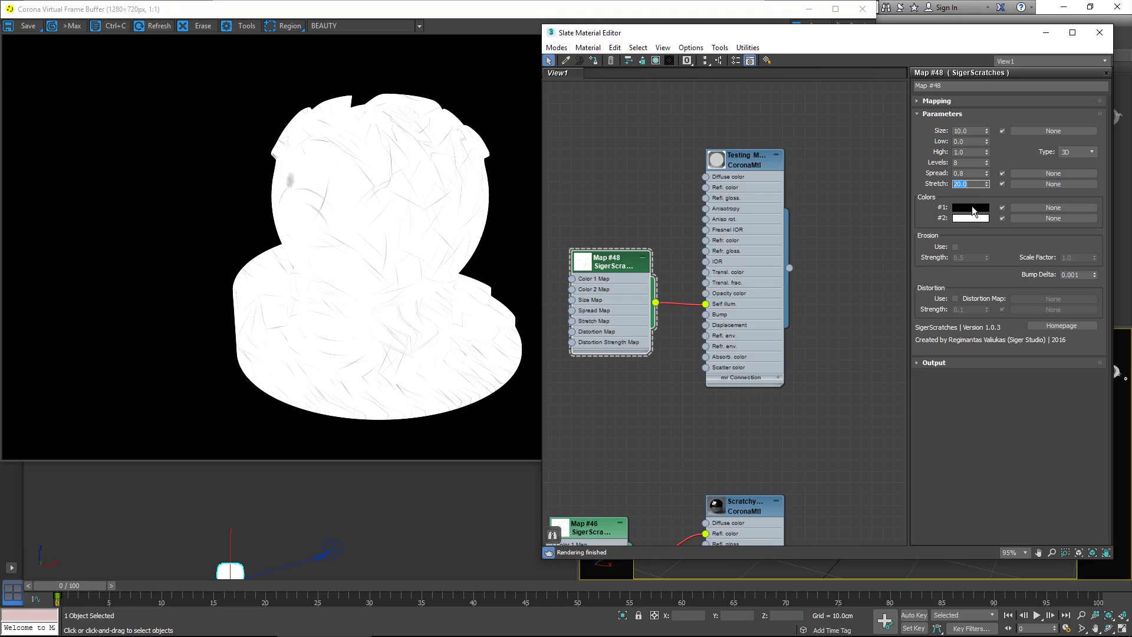
Return Stretch to 10 and try a light grey Color #1
type("10")
key("Return")
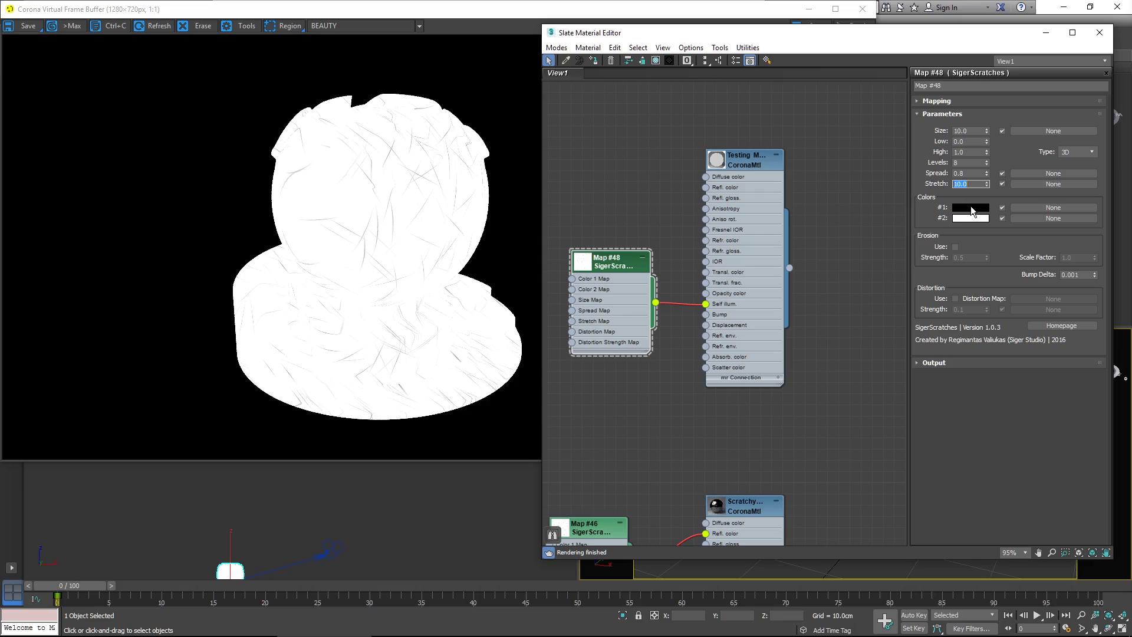
left_click(972, 211)
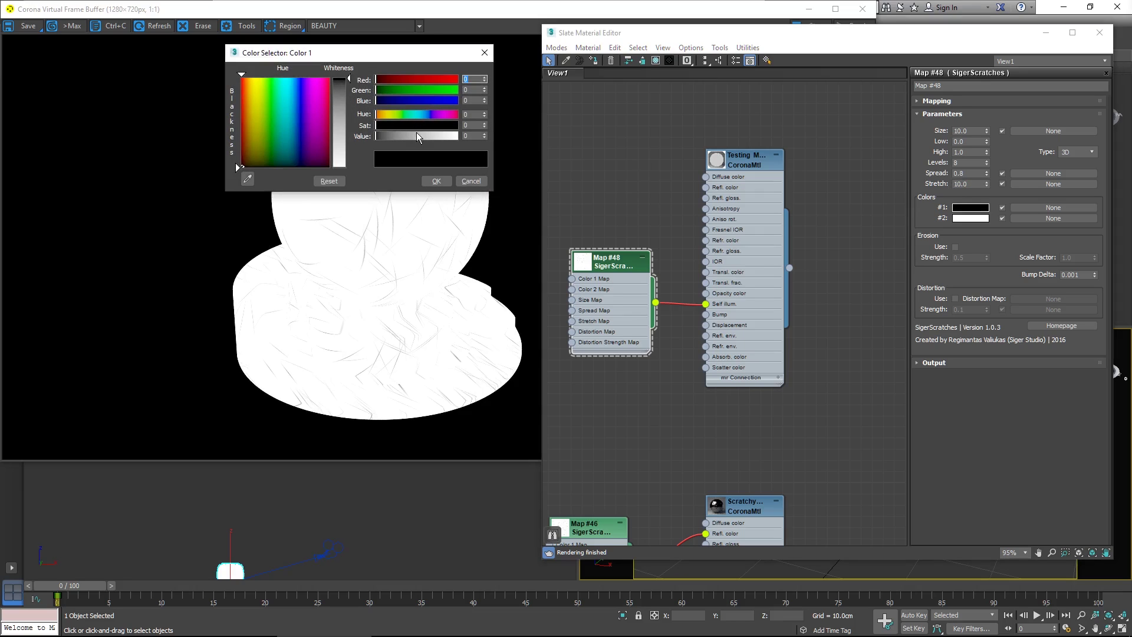
left_click(418, 136)
left_click(436, 181)
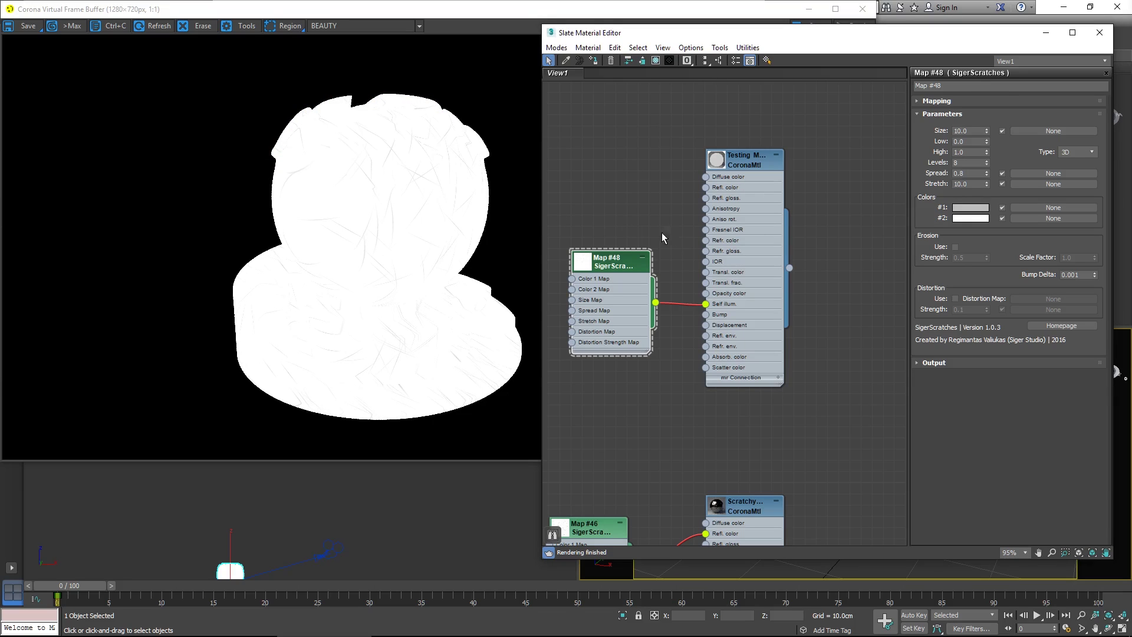
Adjust Color #1's brightness once more, then set it back to pure black
left_click(971, 208)
left_click(438, 135)
left_click(437, 181)
left_click(972, 209)
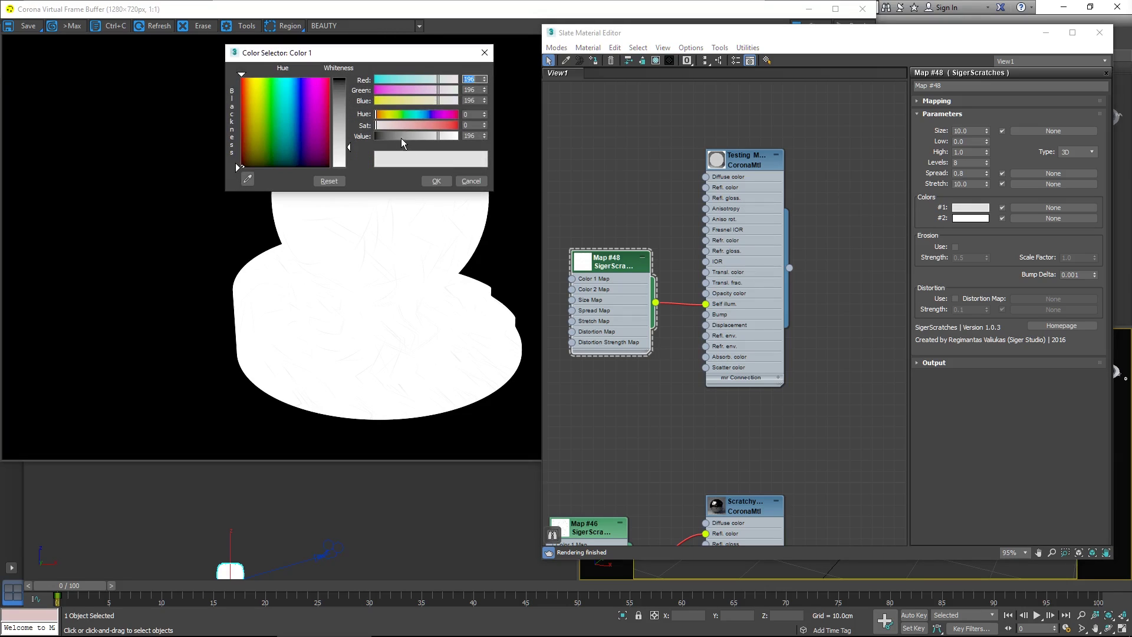
left_click_drag(401, 138, 375, 136)
left_click(437, 181)
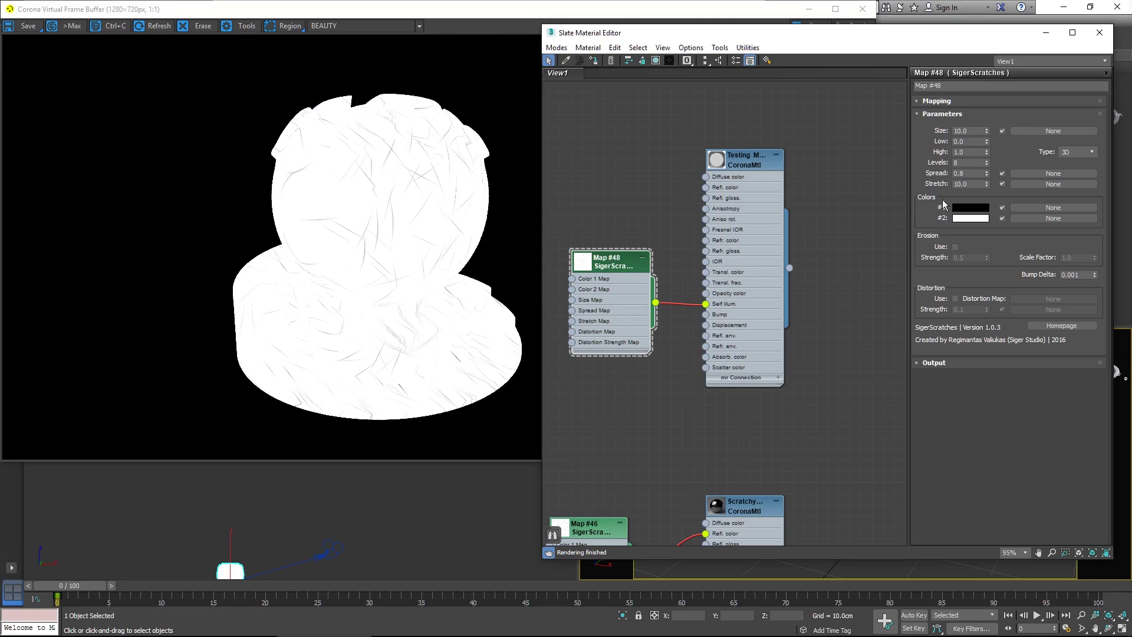
Zoom the viewport in on the scratches and enable Erosion on Map #48
left_click(816, 31)
scroll(914, 431, "up", 6)
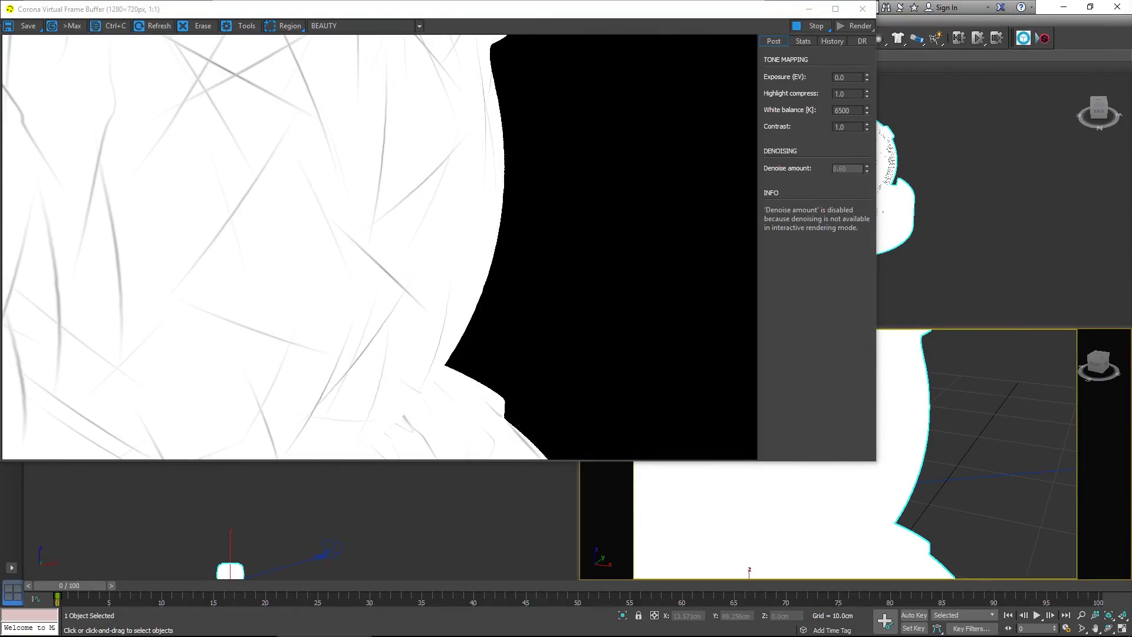
key("m")
left_click_drag(964, 16, 787, 16)
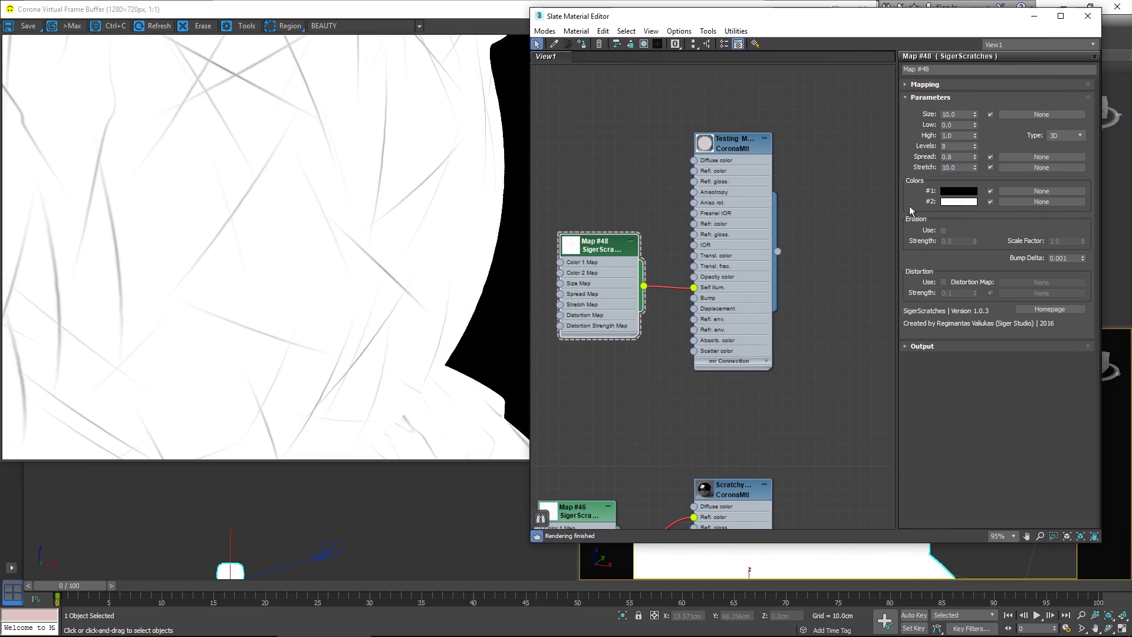
left_click(944, 230)
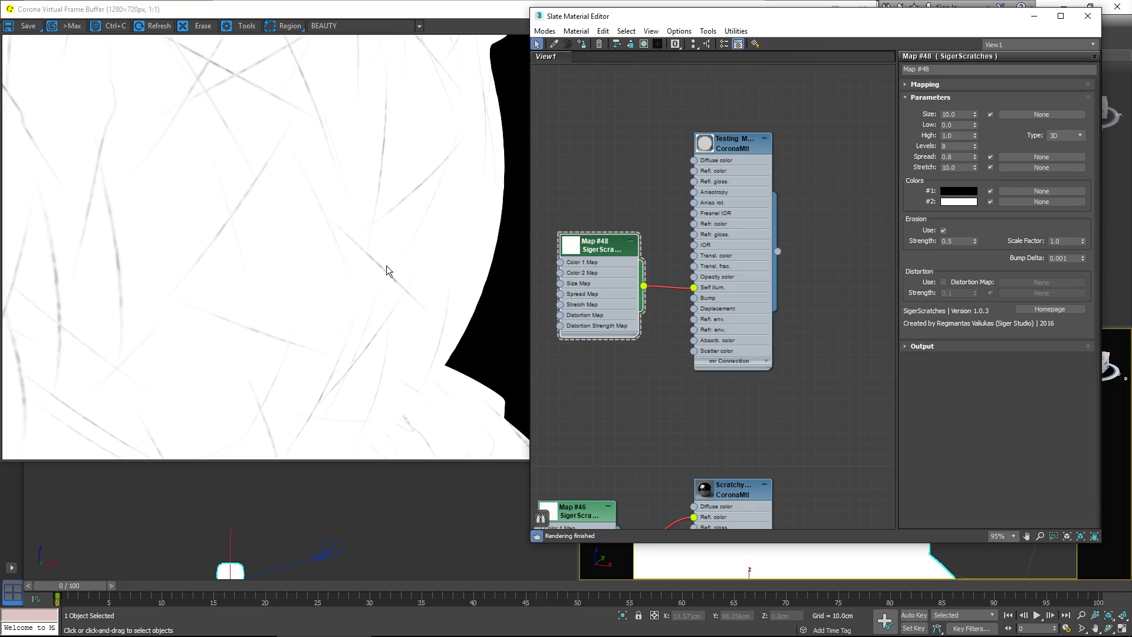
Set Erosion Strength 1.0 and Scale Factor 0.1, then 2.0, before disabling Erosion
left_click(959, 242)
type("1")
key("Return")
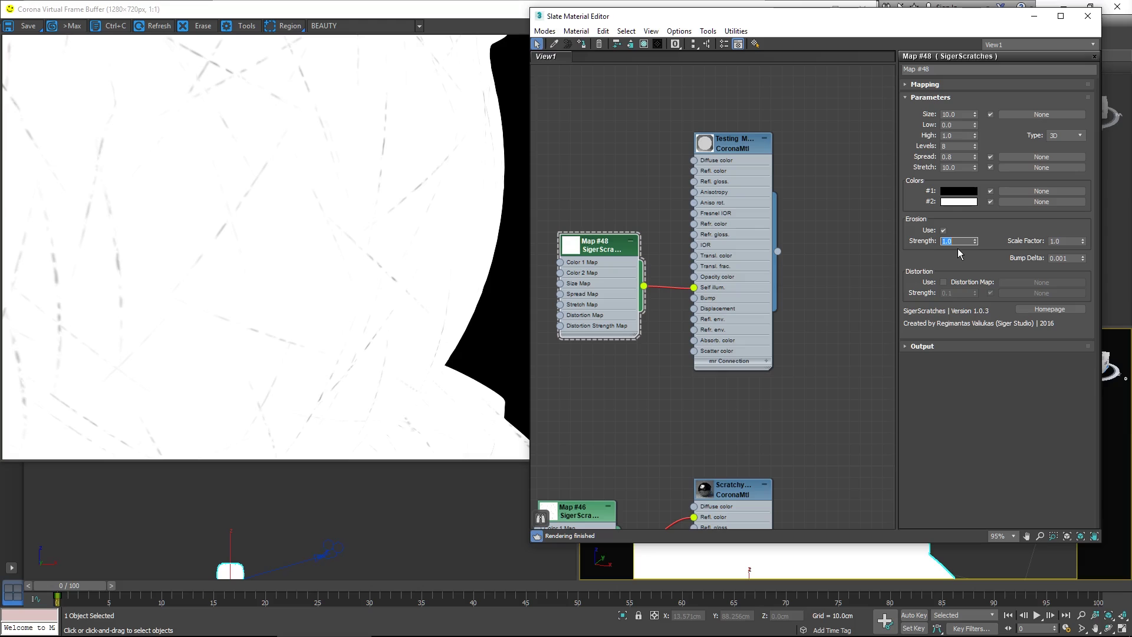
left_click(1061, 241)
double_click(1061, 241)
type("0.1")
key("Return")
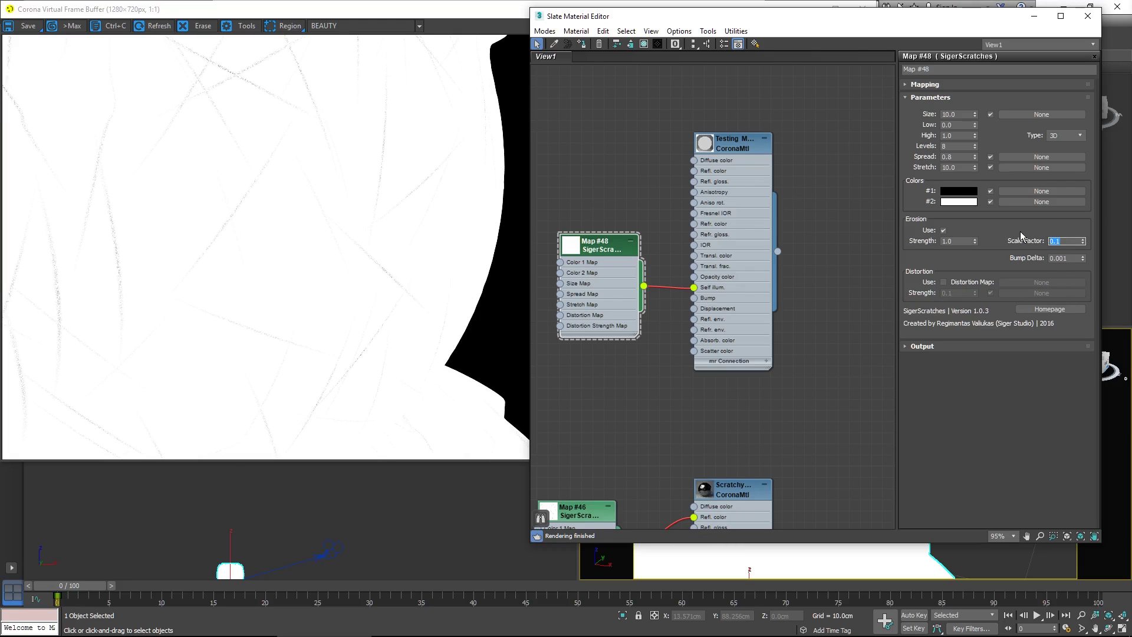
type("2")
key("Return")
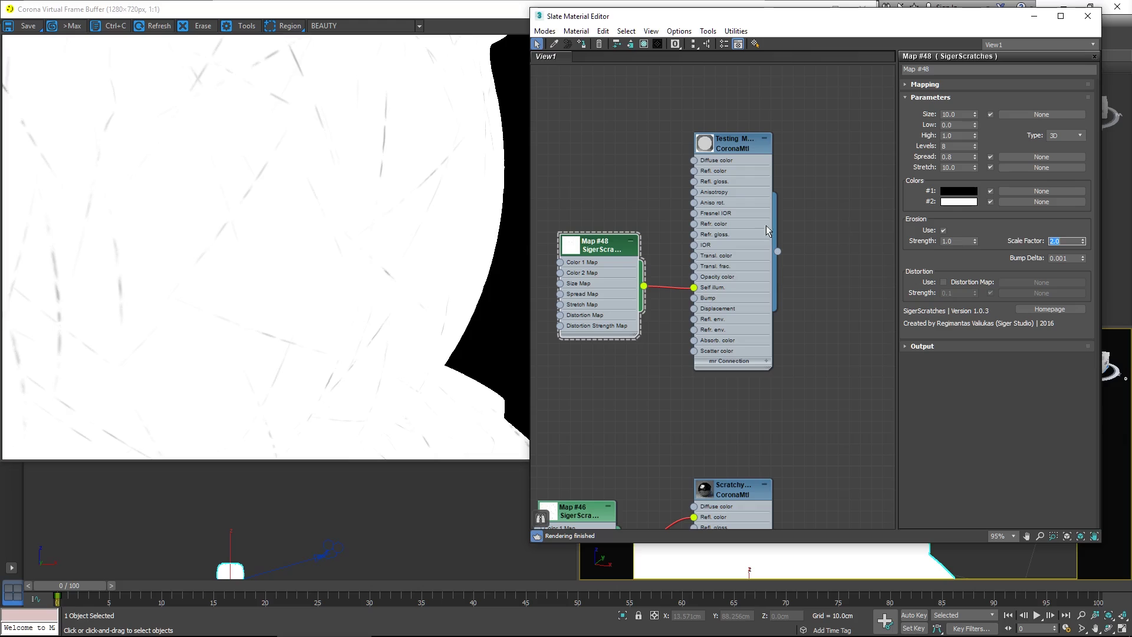
left_click(944, 230)
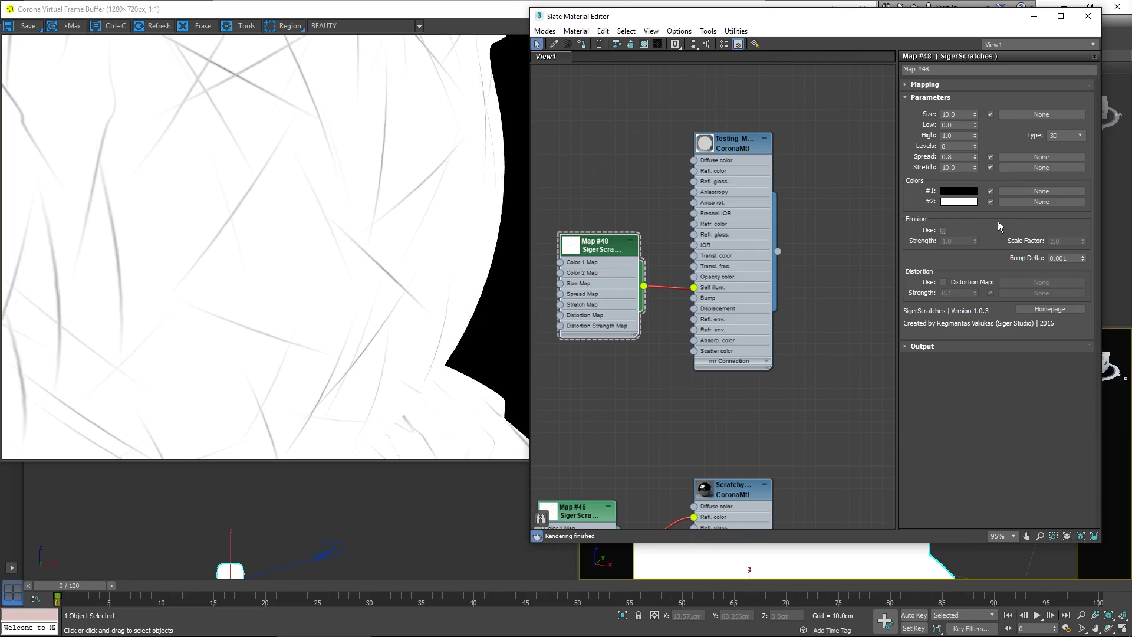
Enable distortion on Map #48, wire Map #44 Perlin Marble into its Distortion Map, and zoom out
left_click(944, 283)
middle_click_drag(696, 418, 788, 383)
middle_click_drag(642, 355, 714, 356)
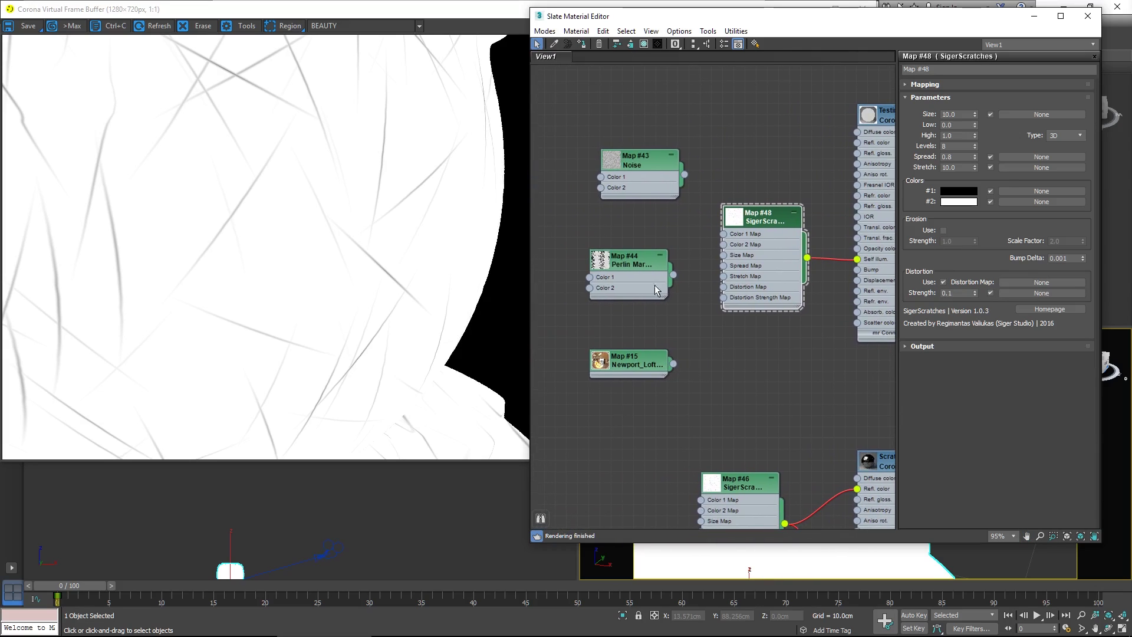
left_click(624, 264)
double_click(607, 263)
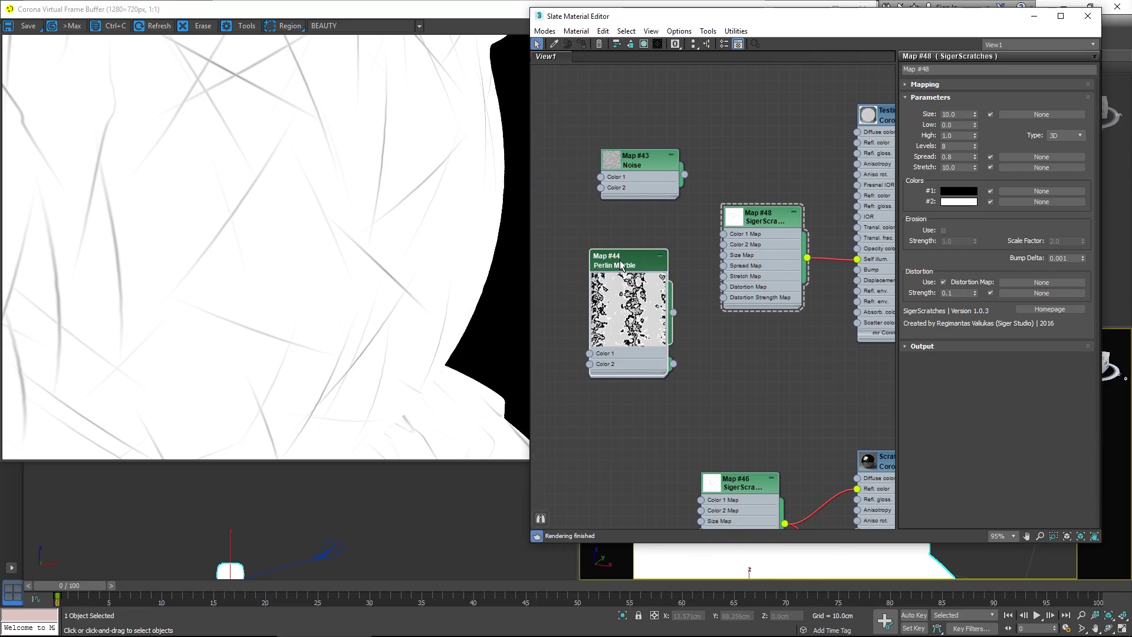
left_click_drag(625, 264, 602, 237)
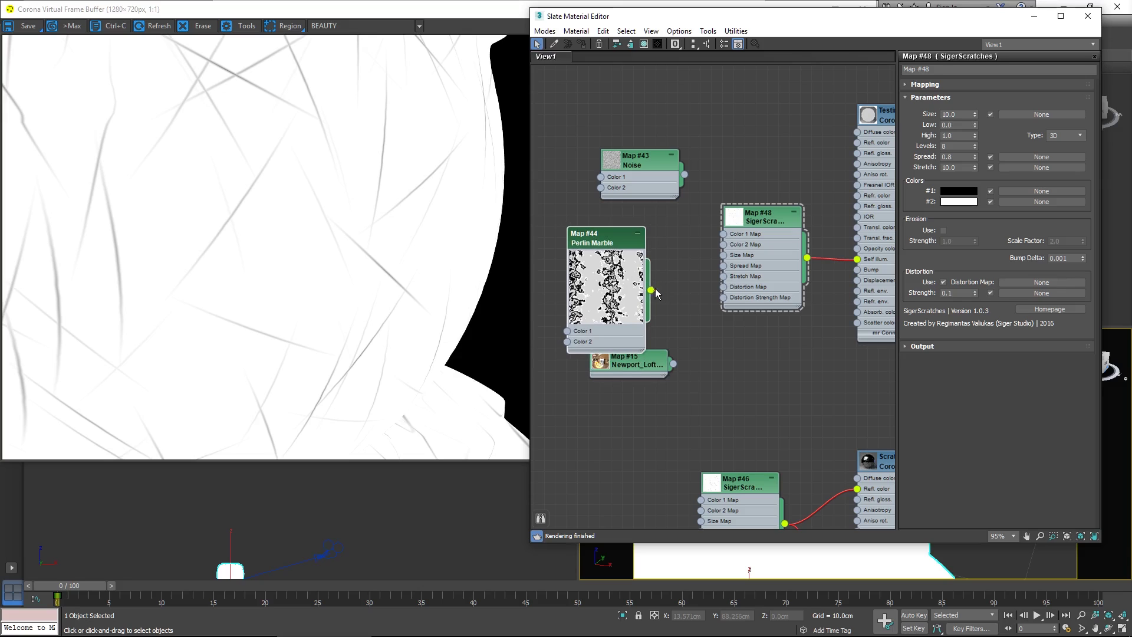
left_click_drag(651, 290, 724, 287)
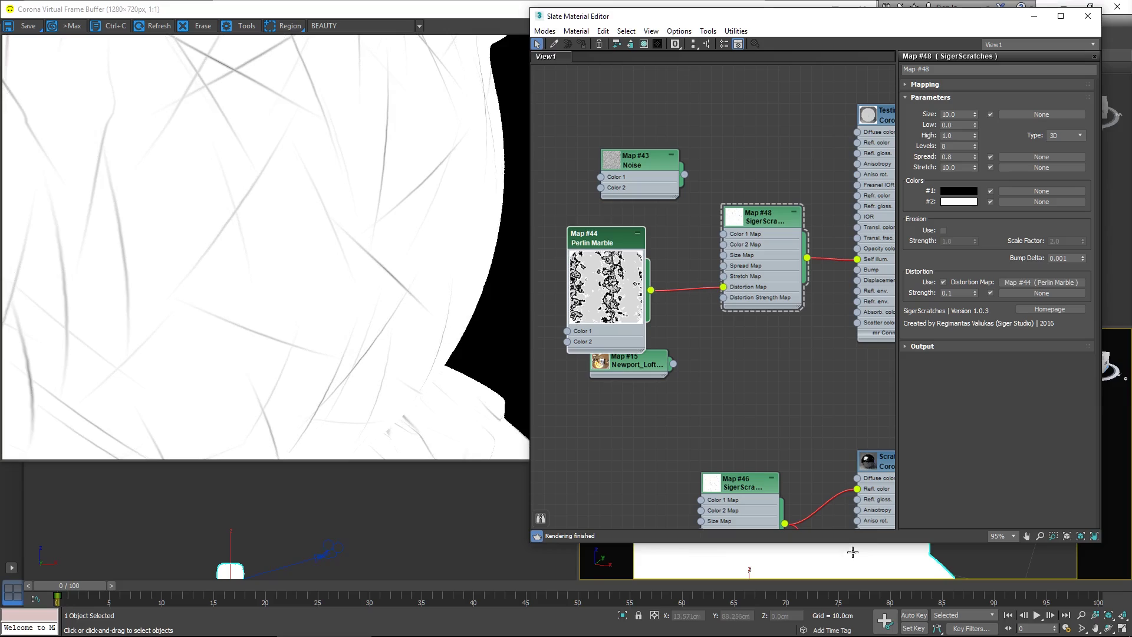
scroll(852, 555, "down", 2)
scroll(853, 554, "down", 1)
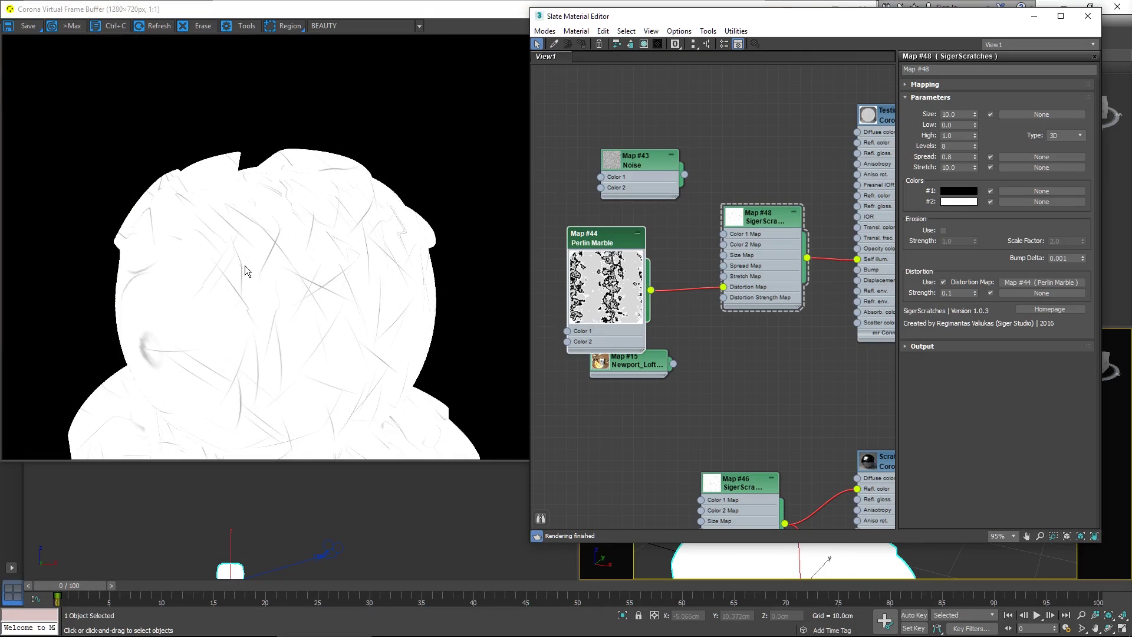
Try Map #48 distortion Strength values 1, 5 and 1, settling on 0.5
left_click(763, 216)
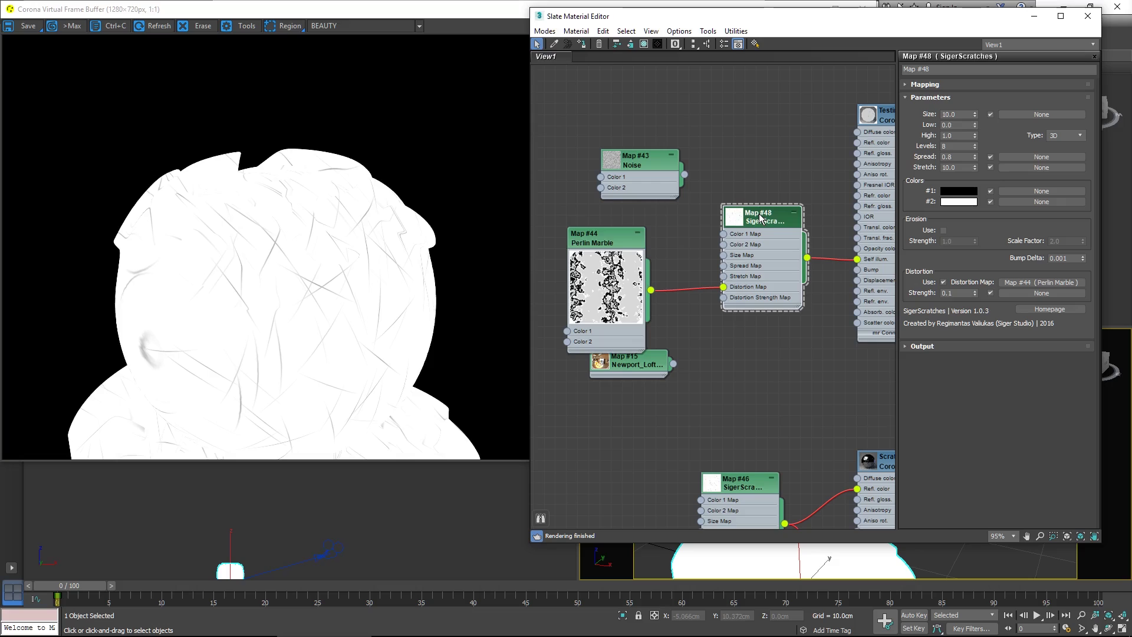
double_click(946, 292)
type("1")
key("Return")
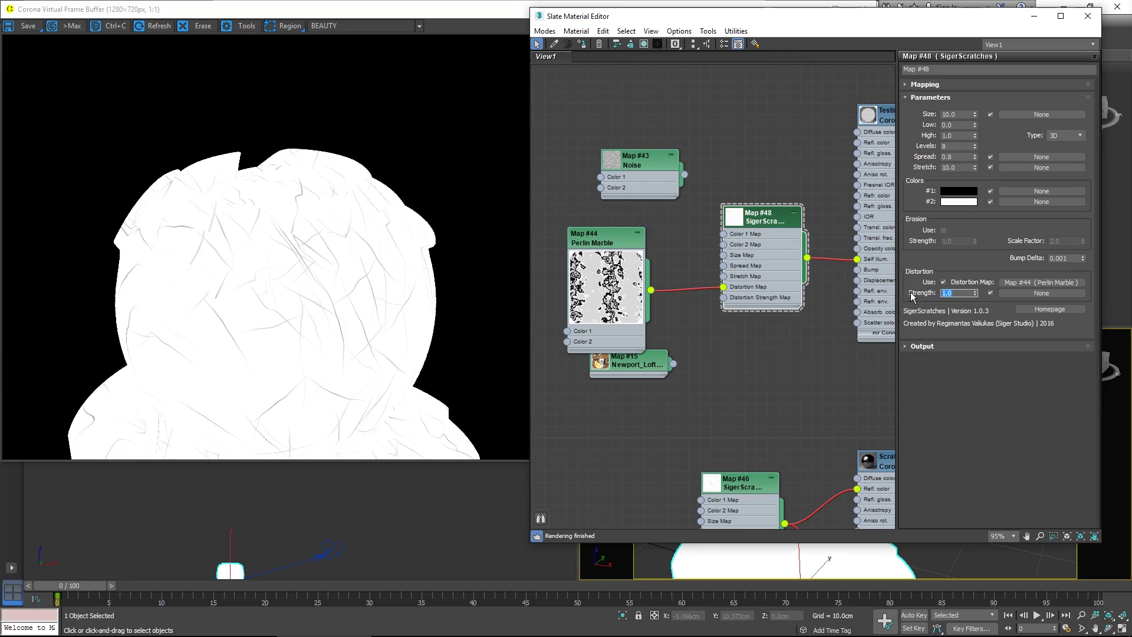
type("5")
key("Return")
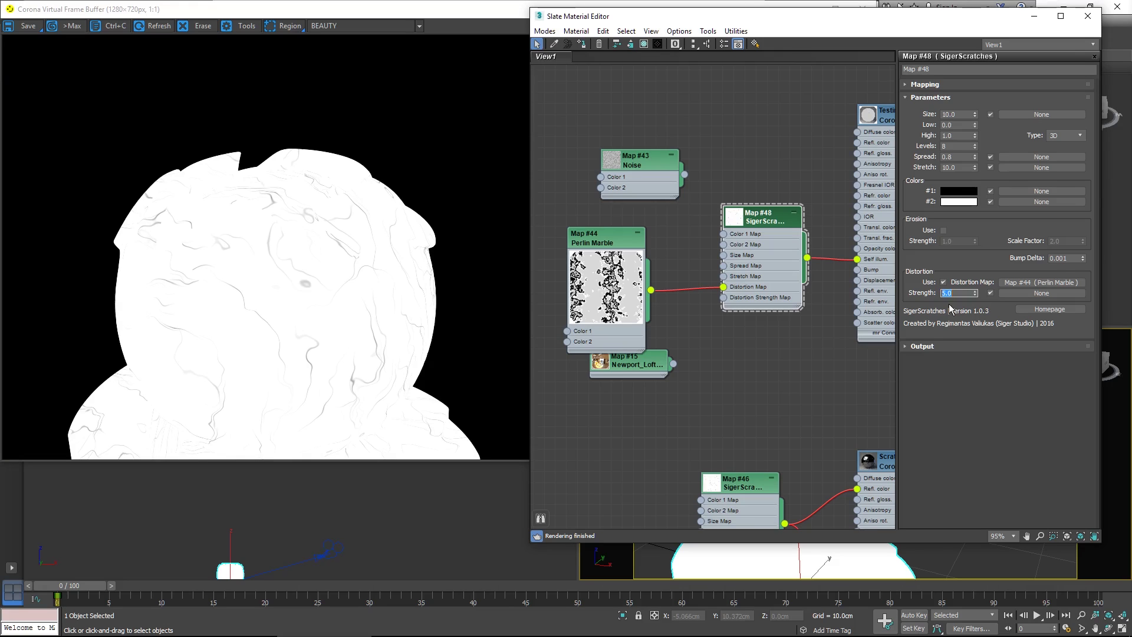
type("1")
key("Return")
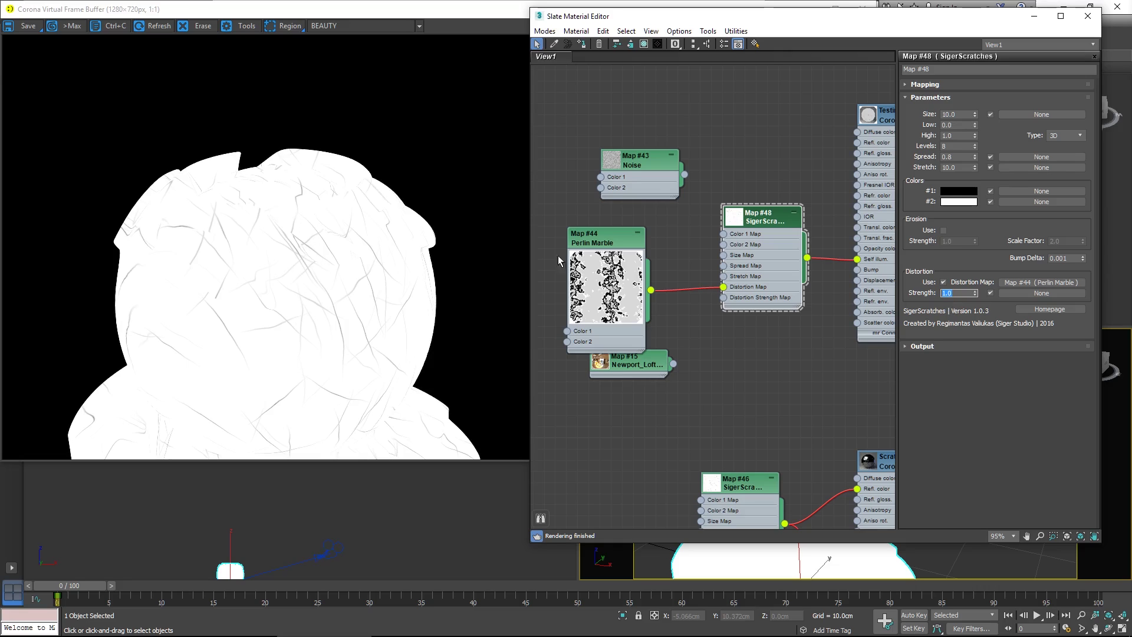
type("0.5")
key("Return")
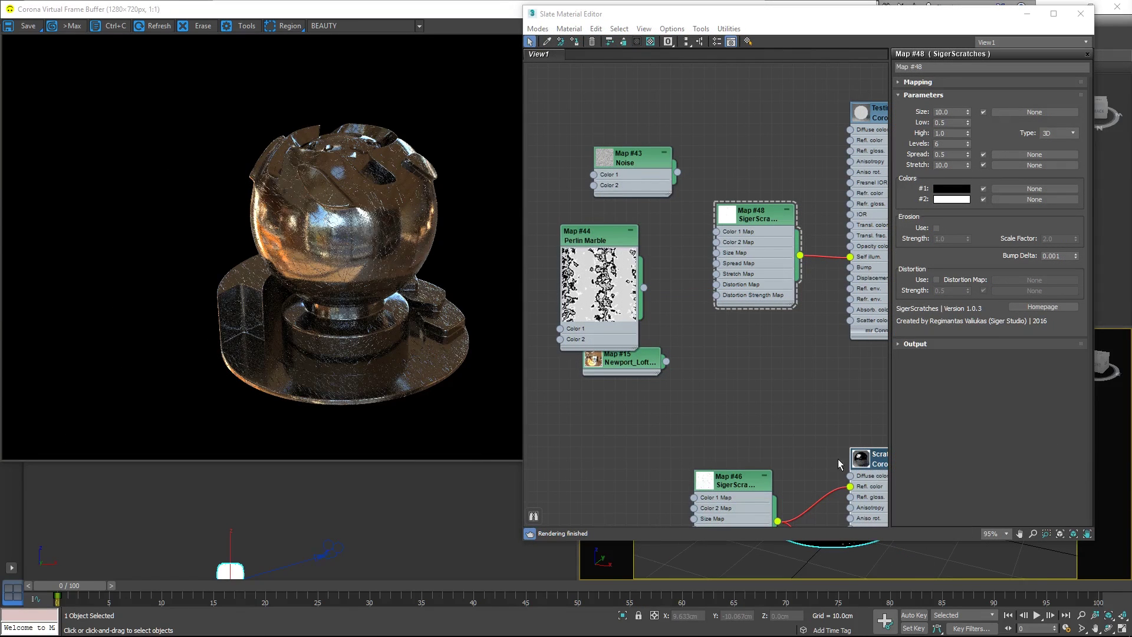
Restart the interactive render of Scratchy CoronaMtl, briefly unwiring Map #46 from Bump to compare, then rewiring it
middle_click_drag(837, 458, 744, 194)
key("shift+q")
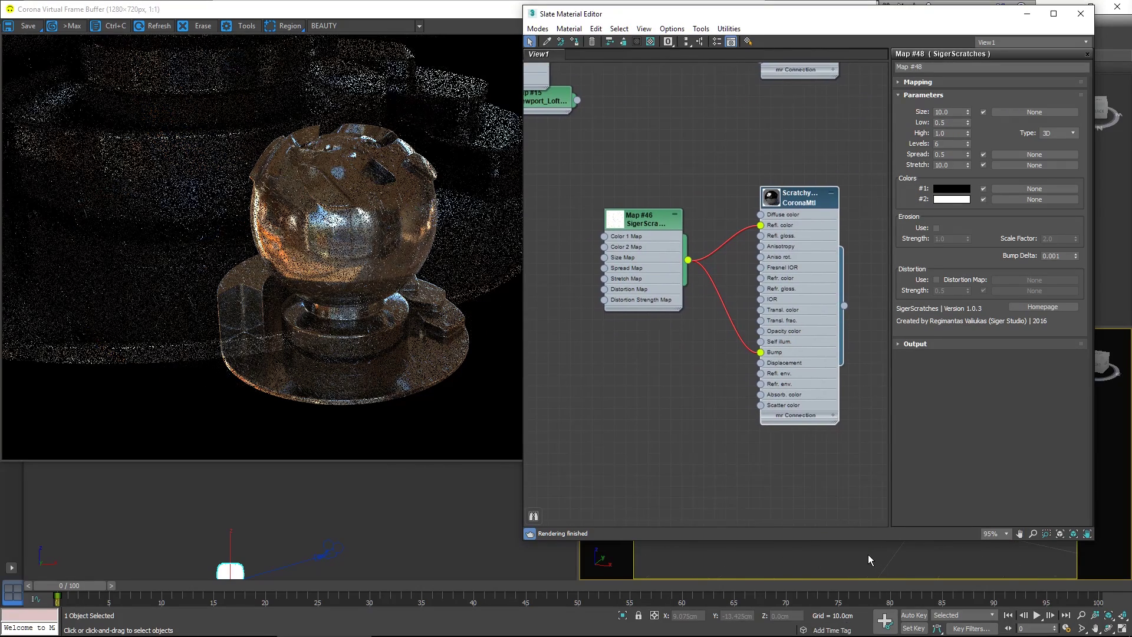
left_click(868, 554)
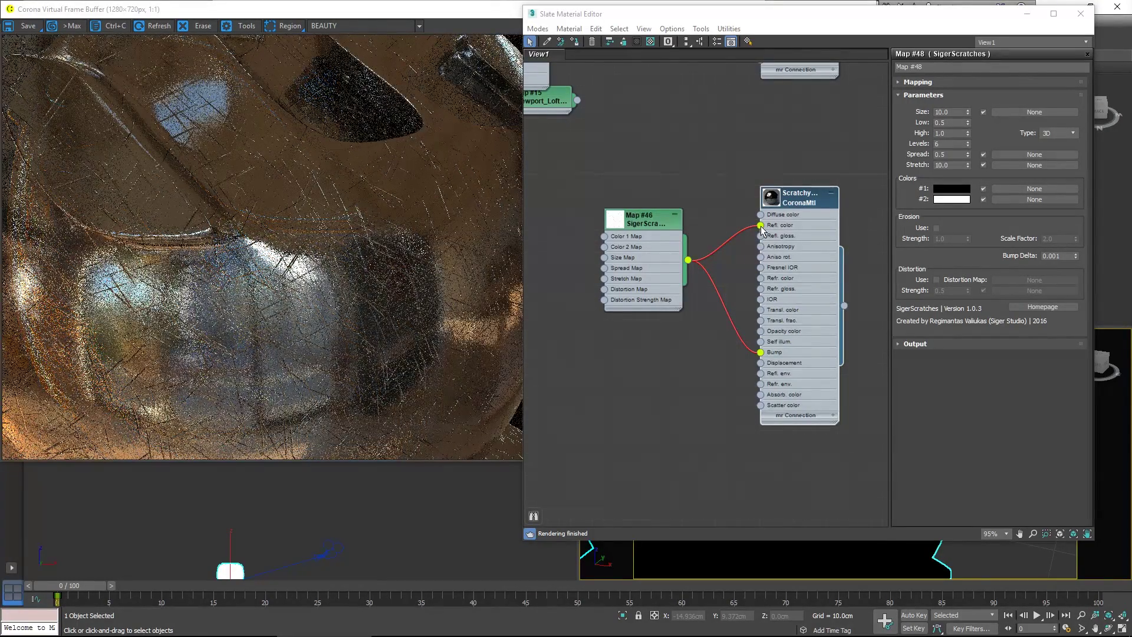
left_click_drag(761, 354, 716, 337)
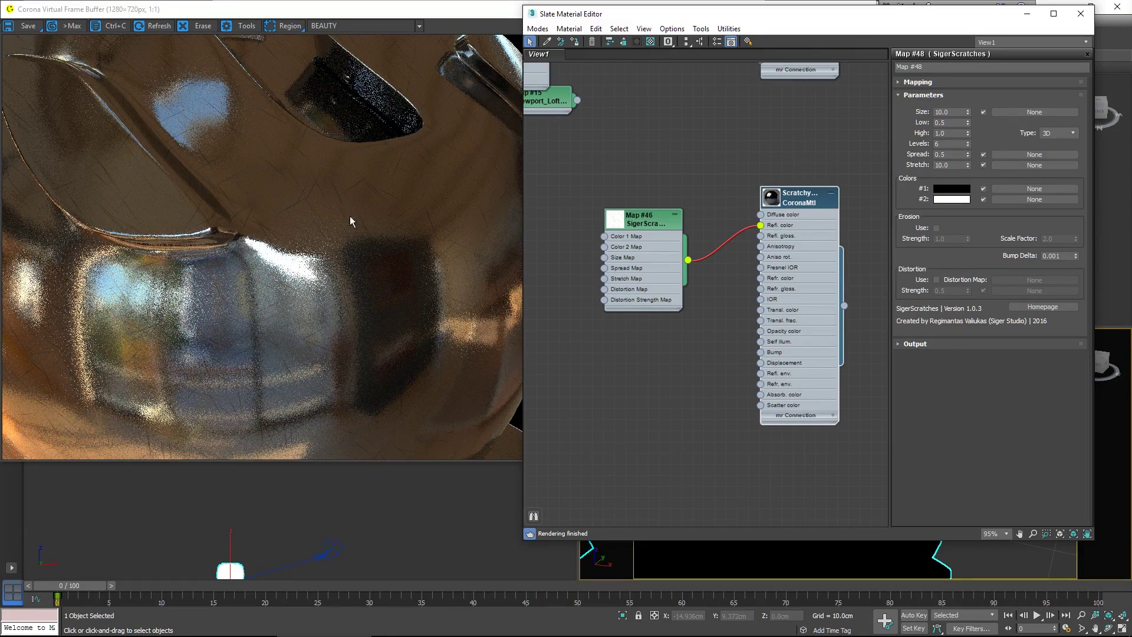
left_click_drag(688, 260, 761, 352)
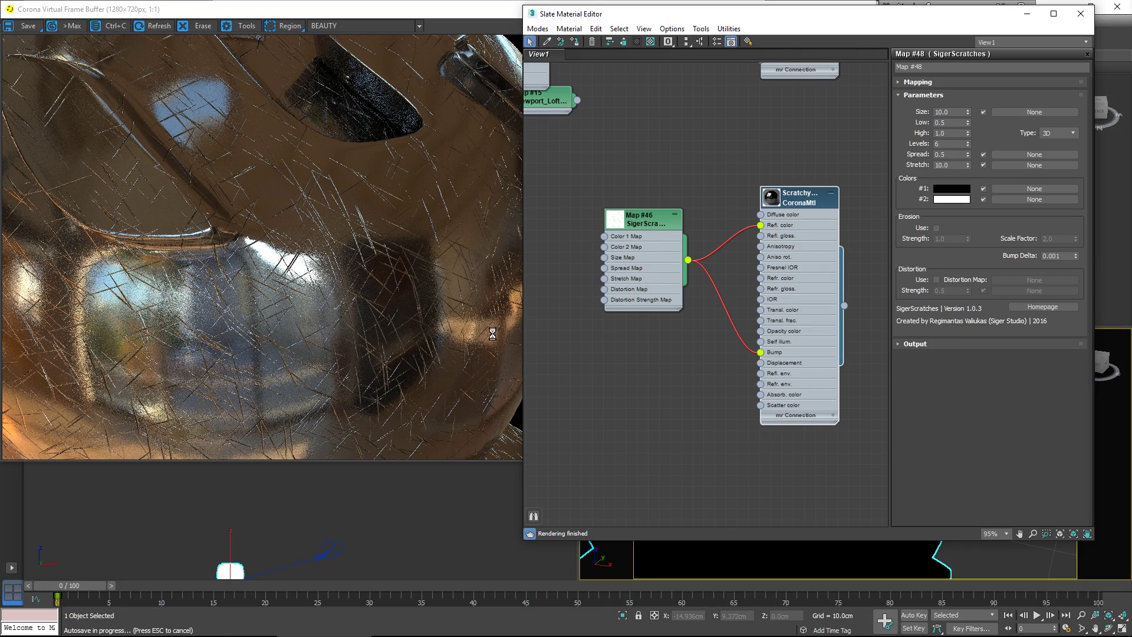
Change the Map #46 scratches node's Bump Delta to 1.0
scroll(775, 546, "up", 2)
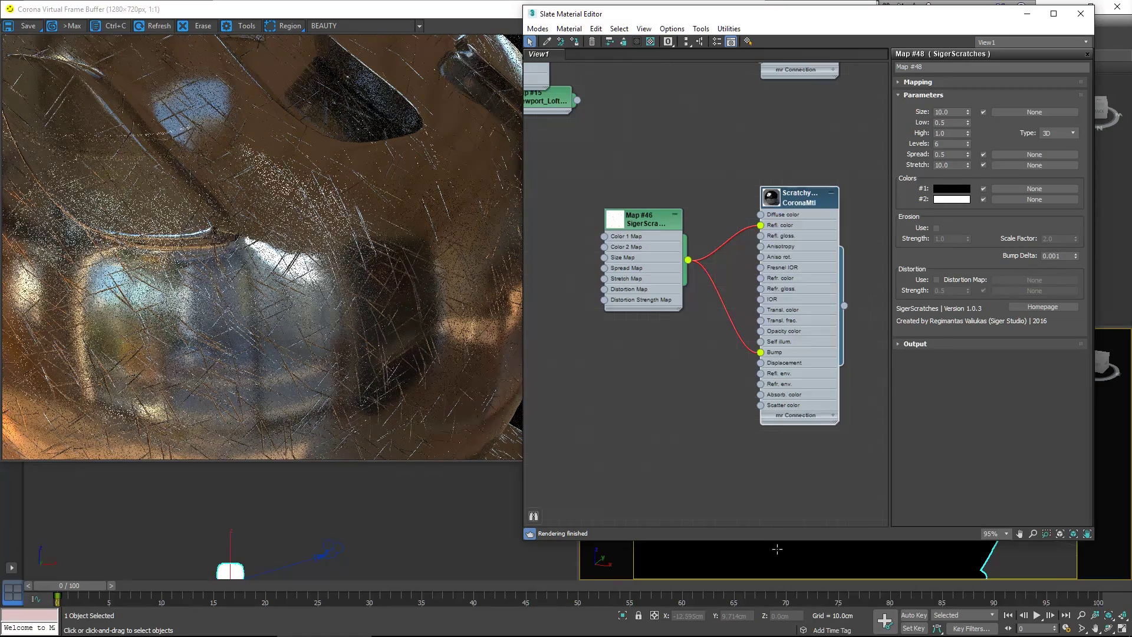
scroll(778, 549, "up", 2)
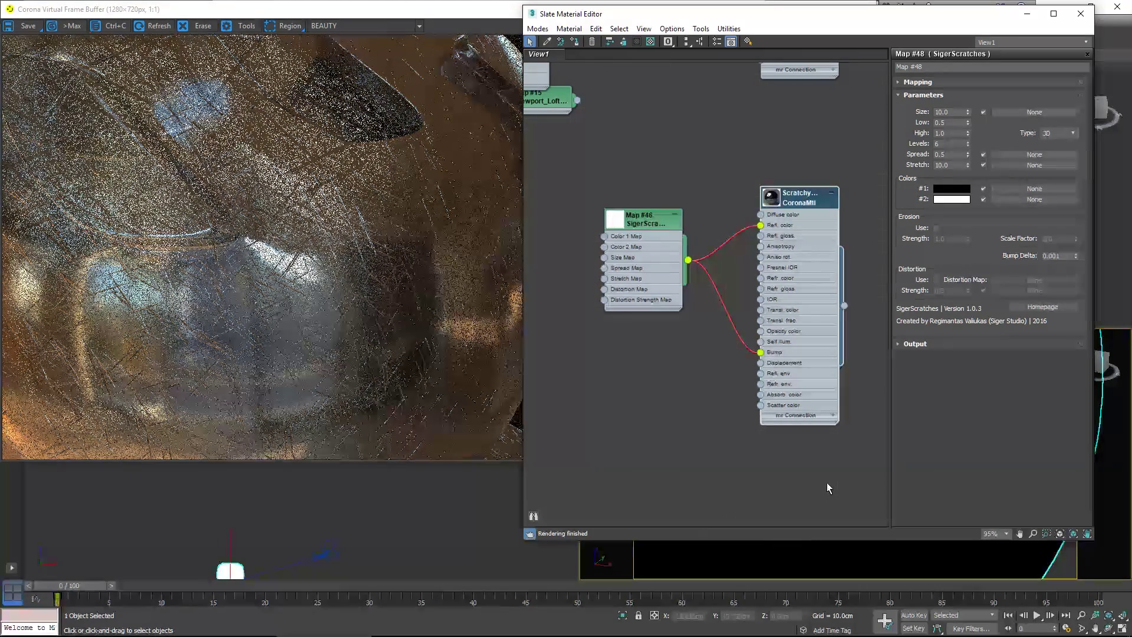
left_click(651, 223)
double_click(651, 223)
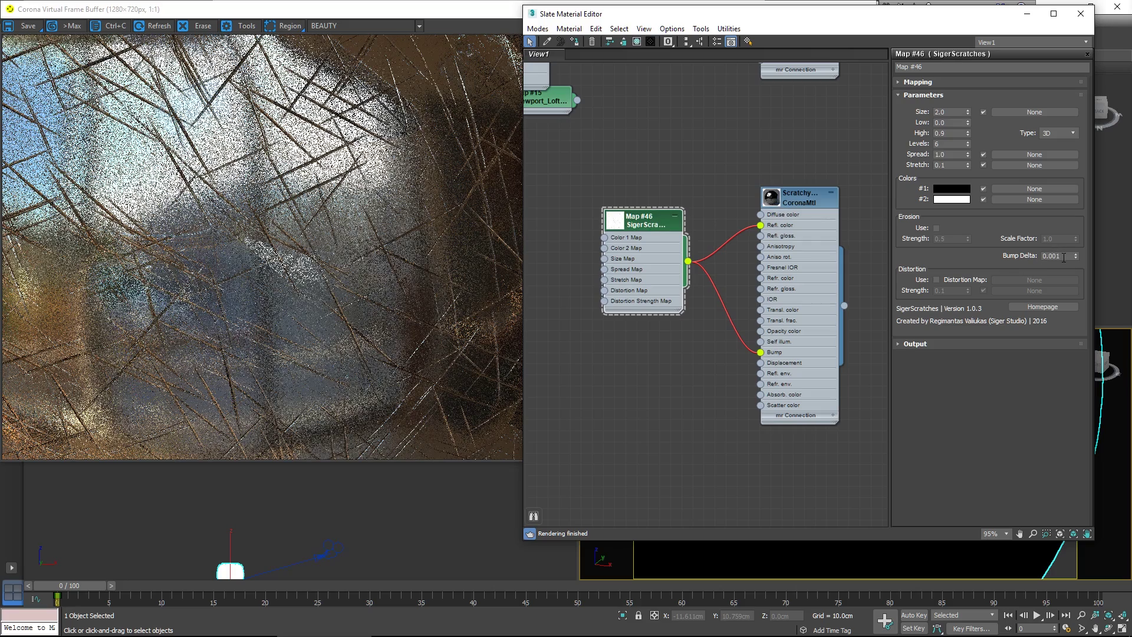
left_click_drag(1064, 258, 1027, 256)
type("1.0")
key("Return")
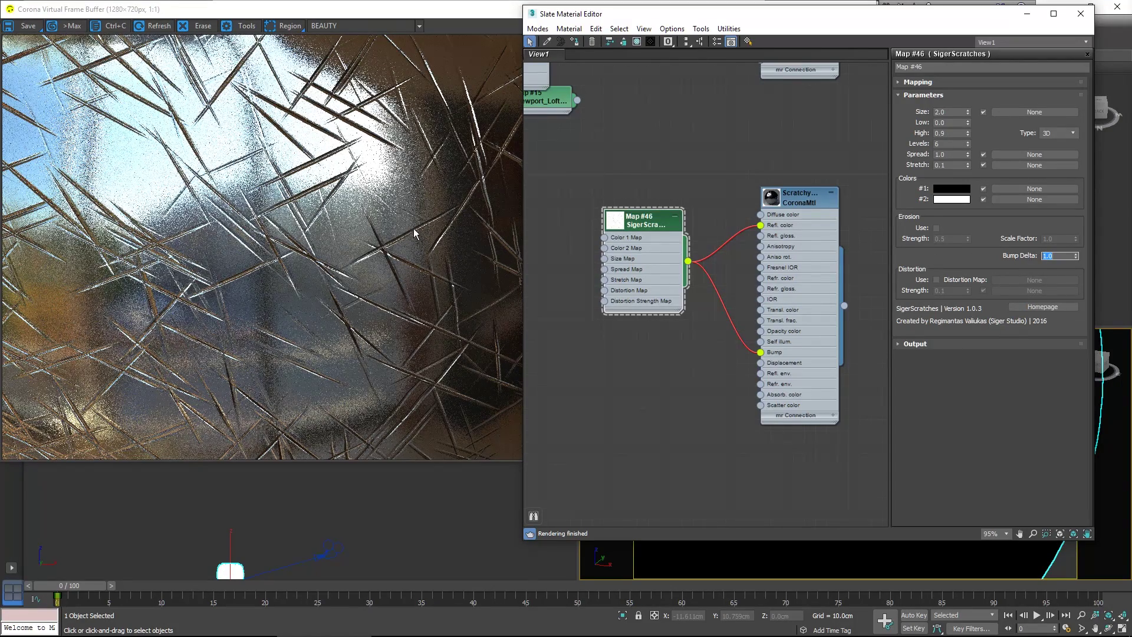
Set the Scratchy Metal material's Bump amount in the Maps rollout to 1.0
double_click(802, 196)
scroll(980, 441, "down", 5)
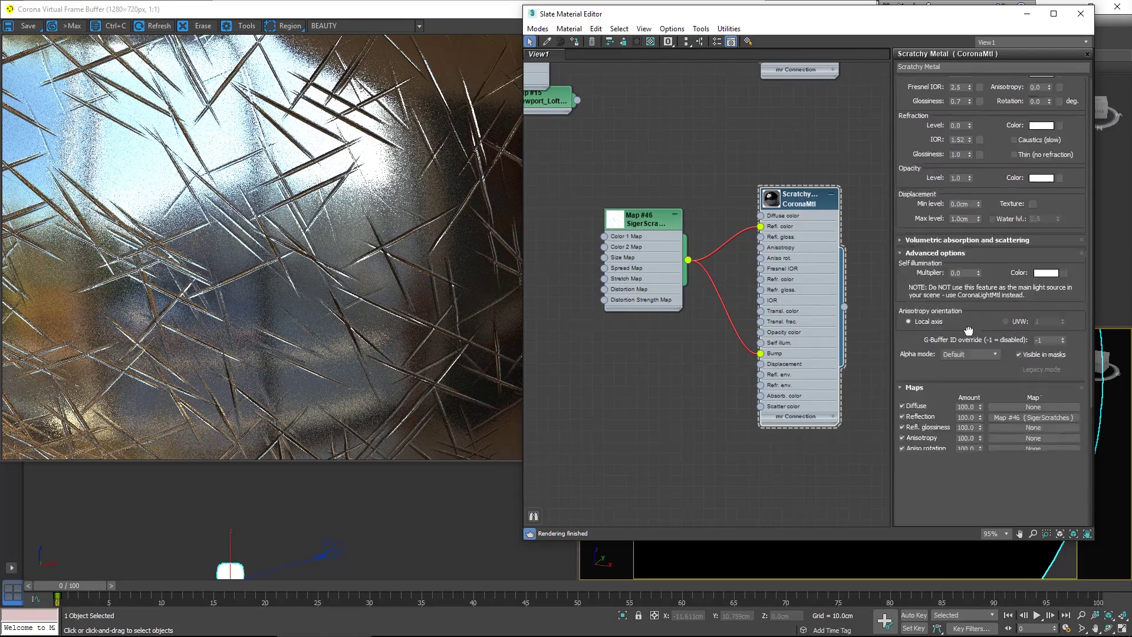
double_click(972, 474)
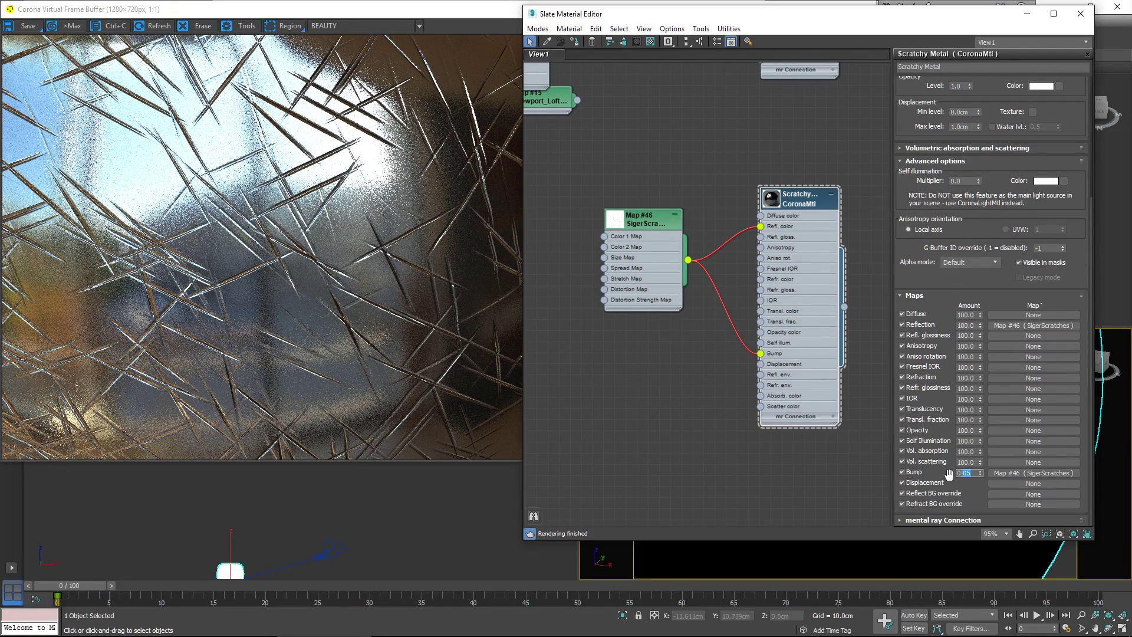
type("0")
type("1")
key("Return")
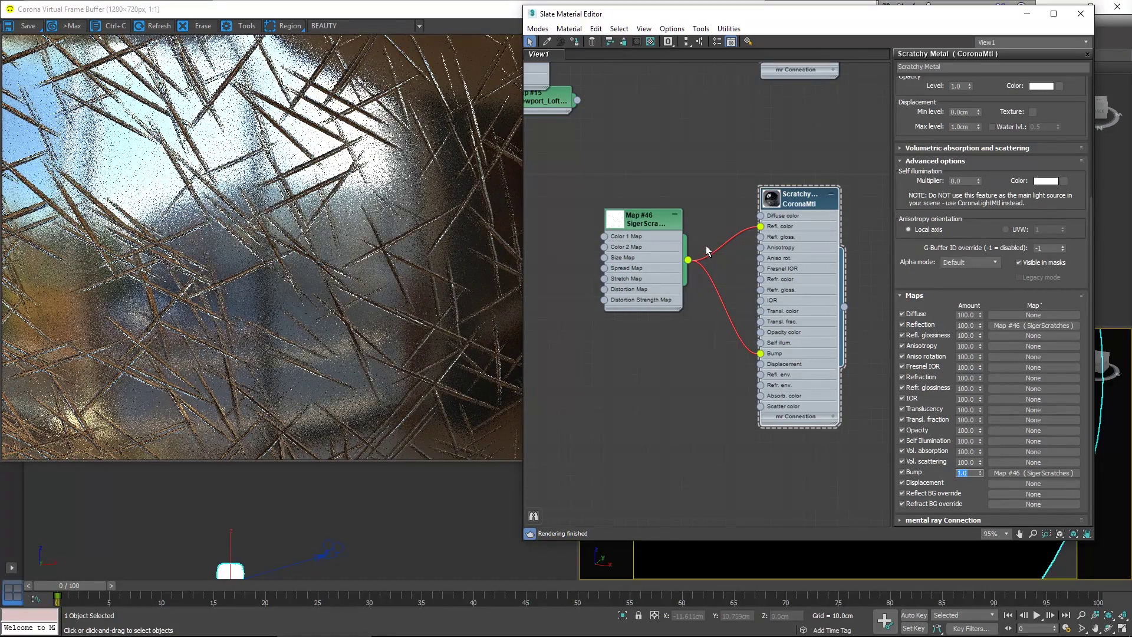
Return Map #46's Bump Delta value to 0.001
double_click(651, 217)
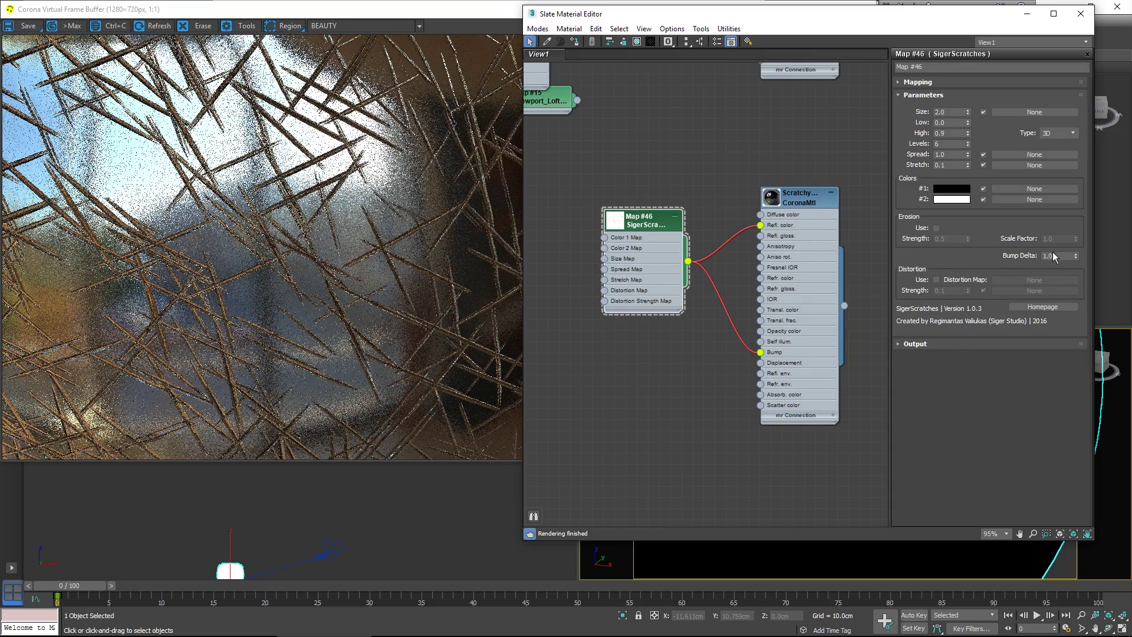
left_click_drag(1053, 252, 1024, 253)
type(".001")
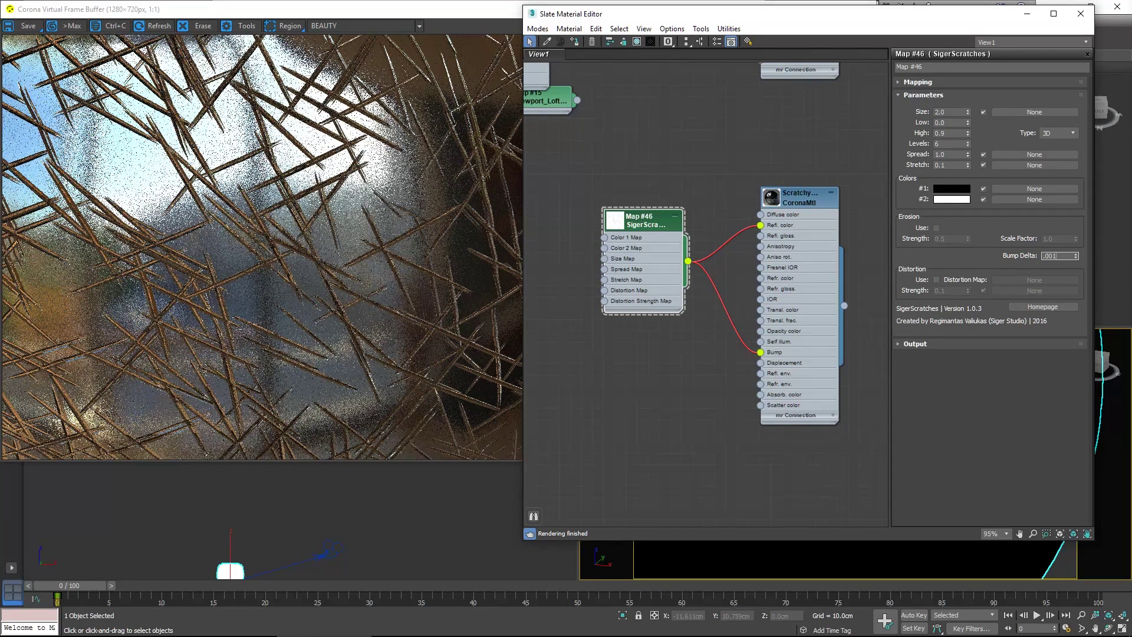
key("Return")
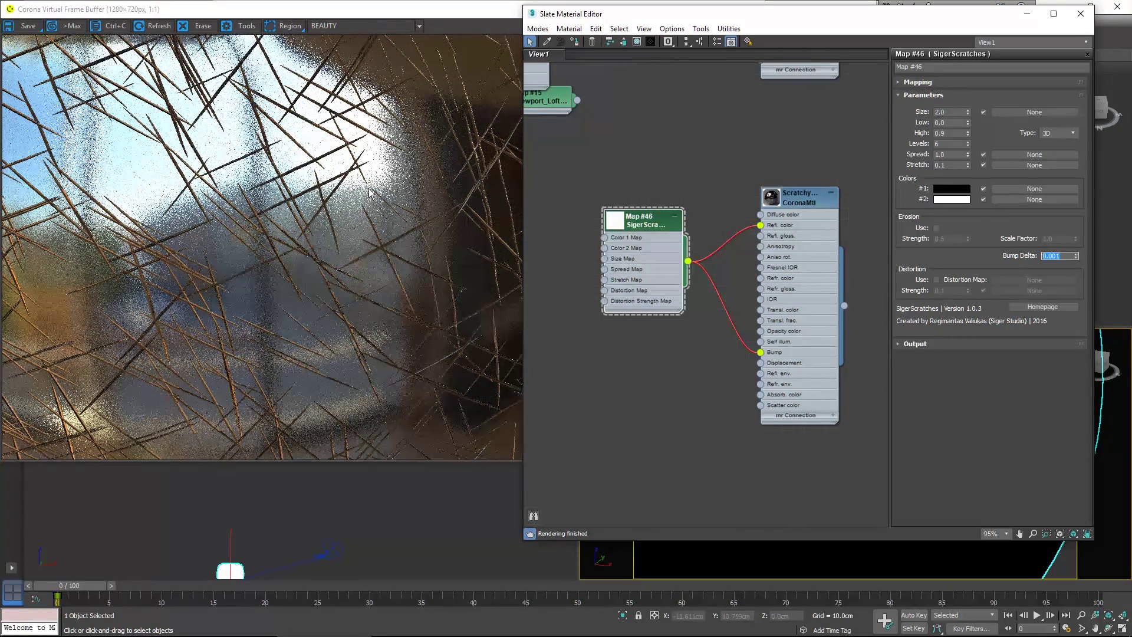
Wire Map #46 into Scratchy CoronaMtl's Refl. gloss input and detach it from Bump
left_click(689, 264)
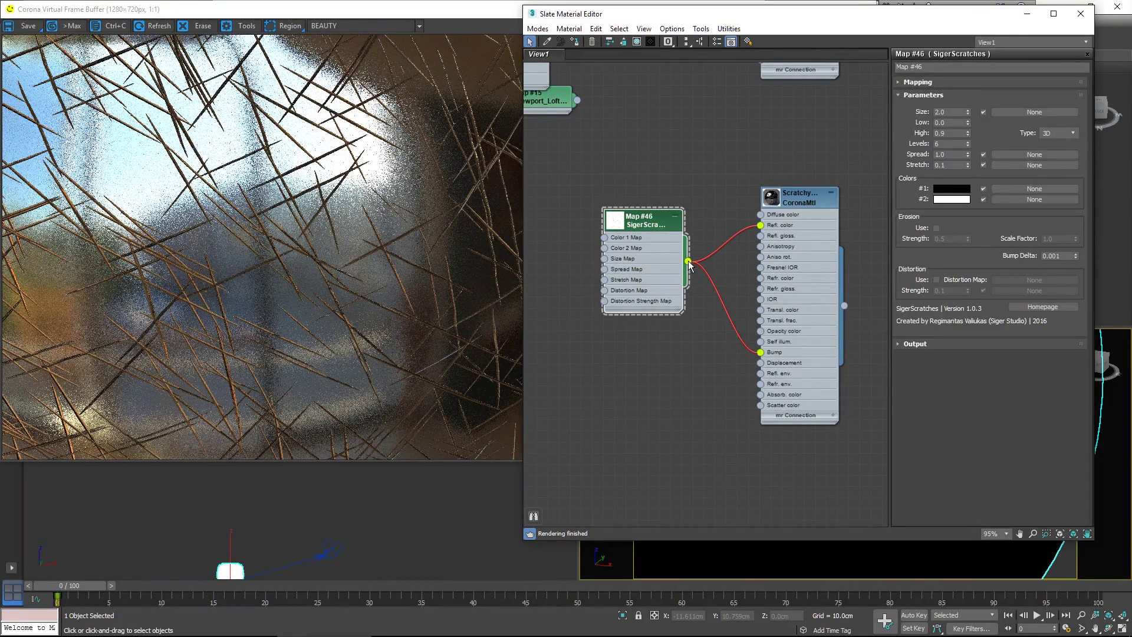
left_click_drag(689, 264, 761, 235)
left_click_drag(761, 352, 733, 359)
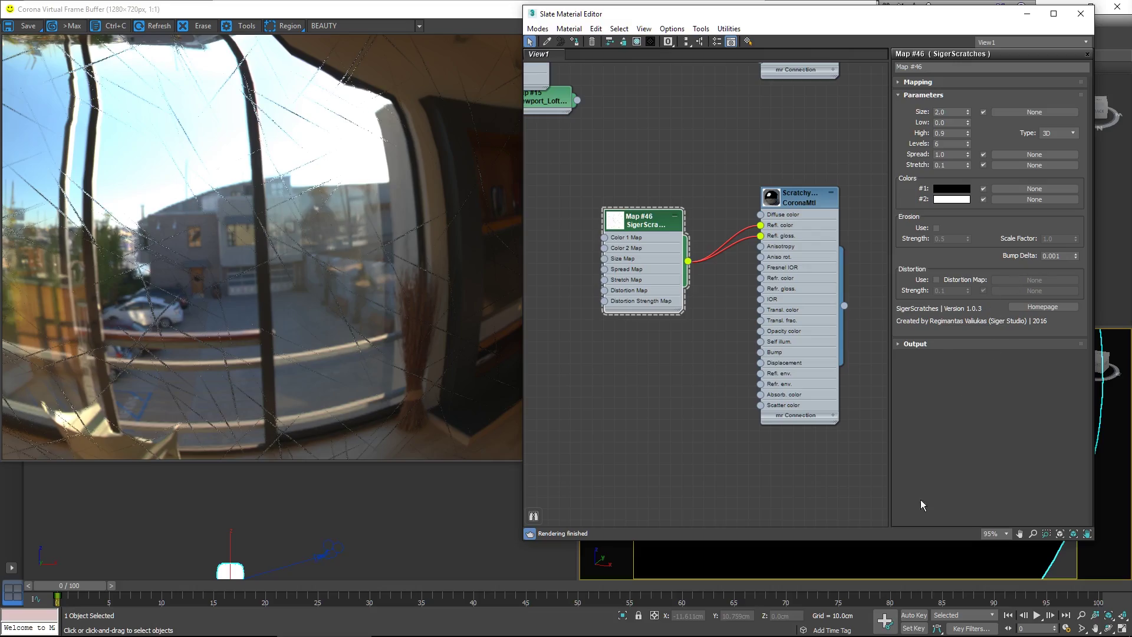
scroll(921, 560, "down", 2)
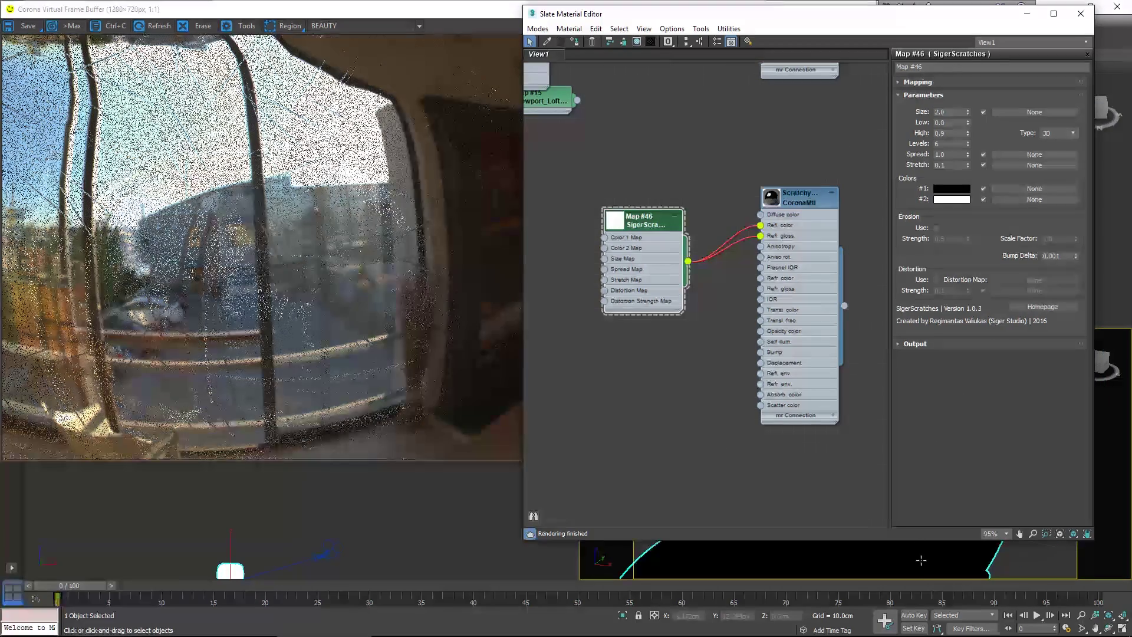